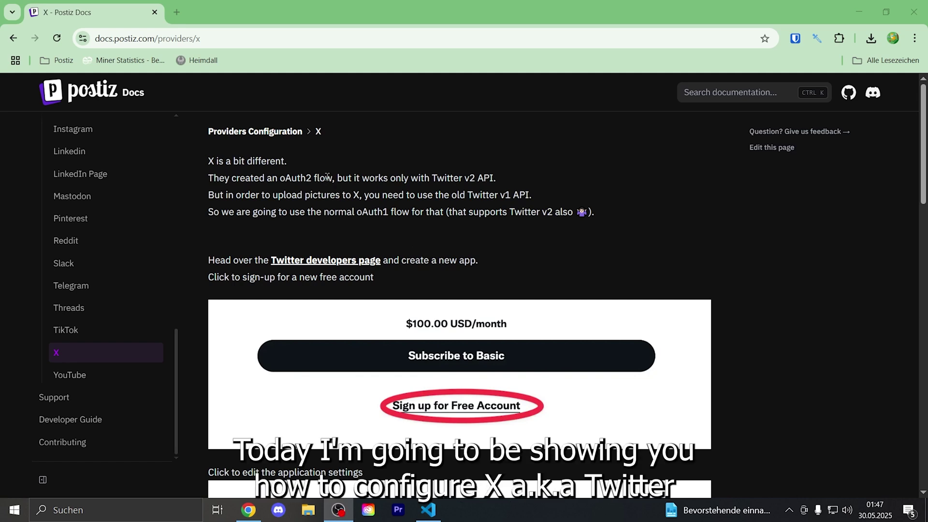
- Open the Twitter developers page in a new tab and log in to X with the suggested Google account
click(332, 261)
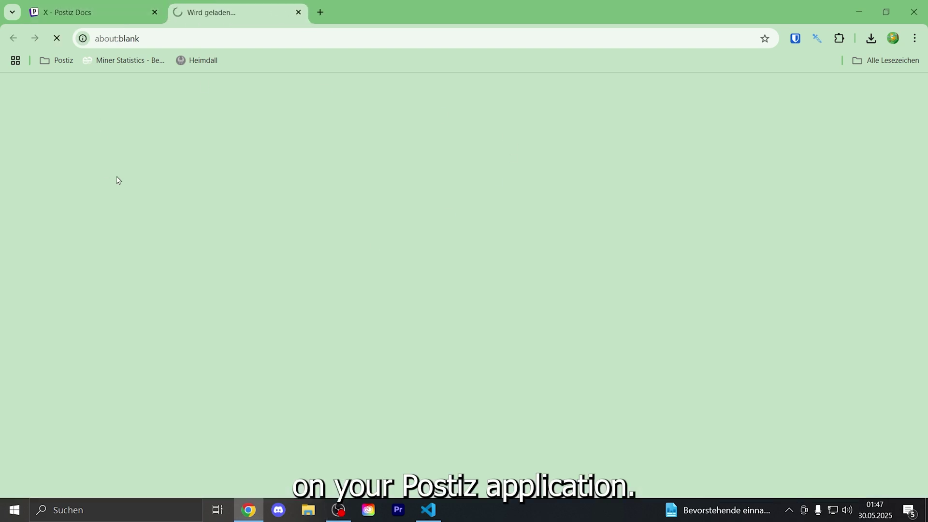
key(ctrl+shift+Tab)
drag(386, 275, 223, 248)
click(229, 11)
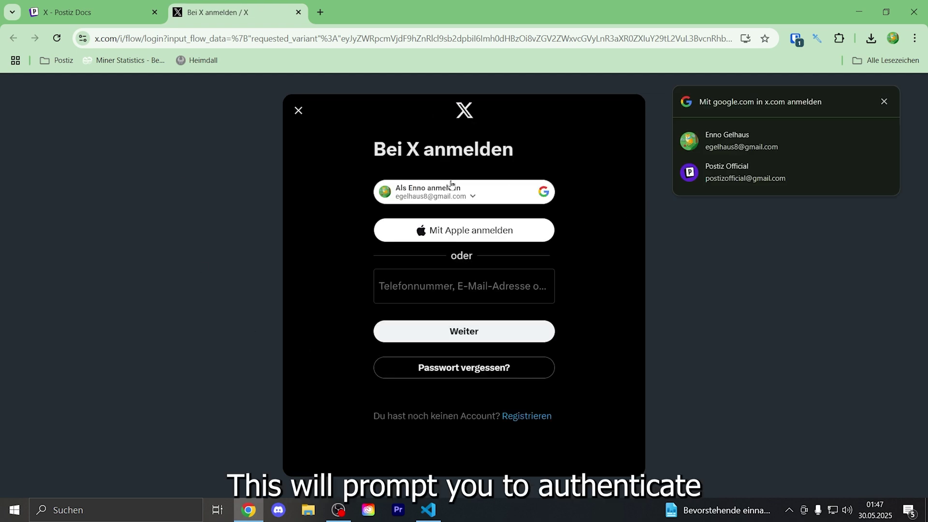
click(682, 172)
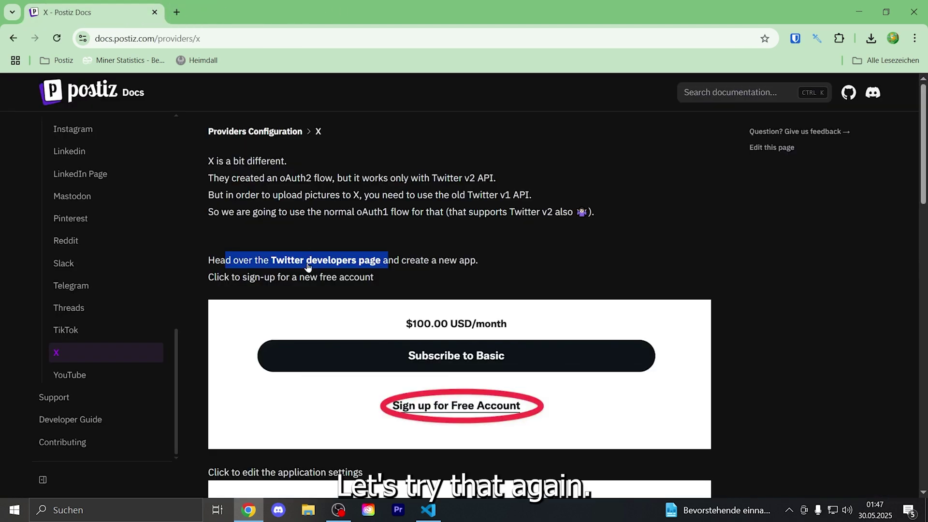
- Reopen the X developers page, accept cookies, and start the free account sign-up from the Basic plan
click(307, 263)
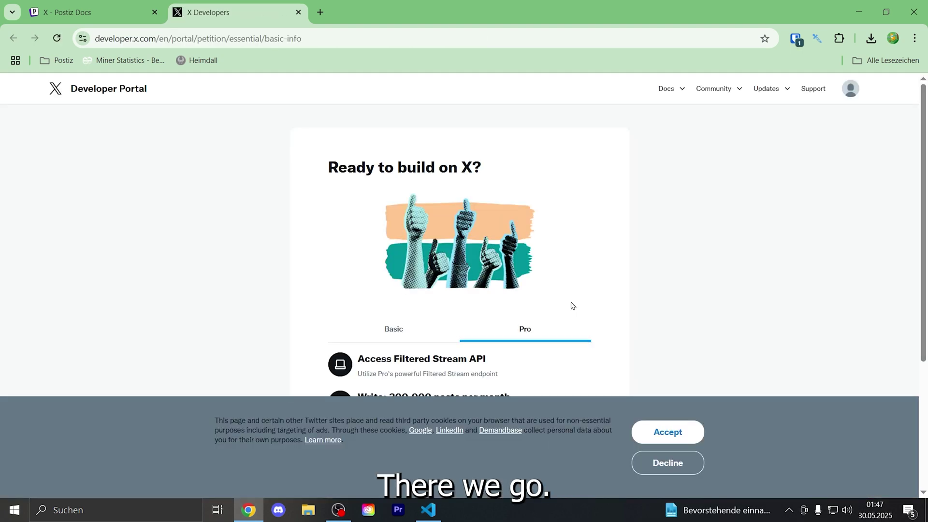
click(667, 433)
scroll(516, 370, down, 1)
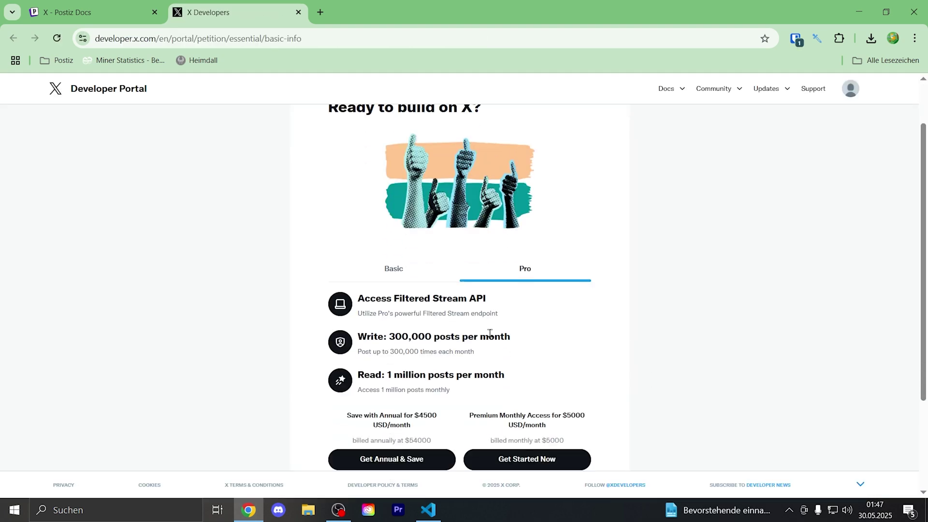
click(393, 268)
scroll(483, 290, down, 2)
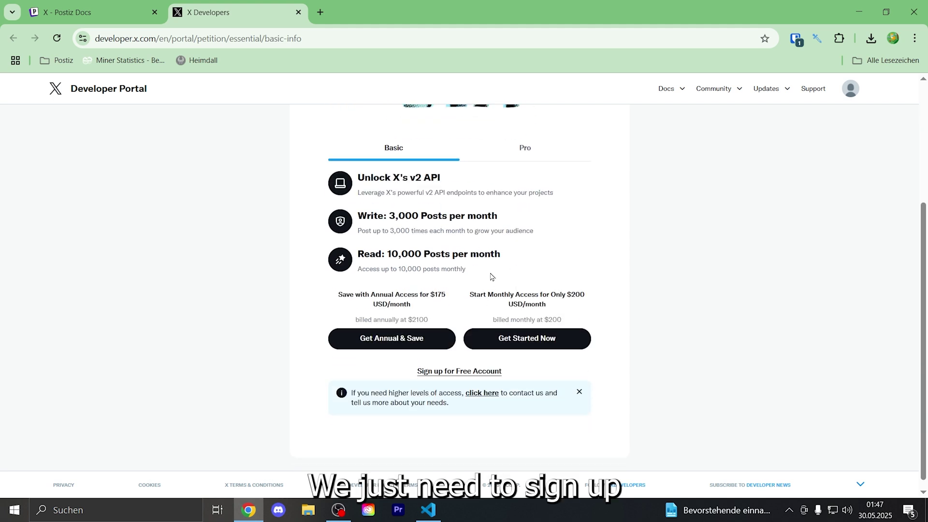
click(460, 364)
- Agree to the developer Terms & Conditions and the account termination condition
click(459, 269)
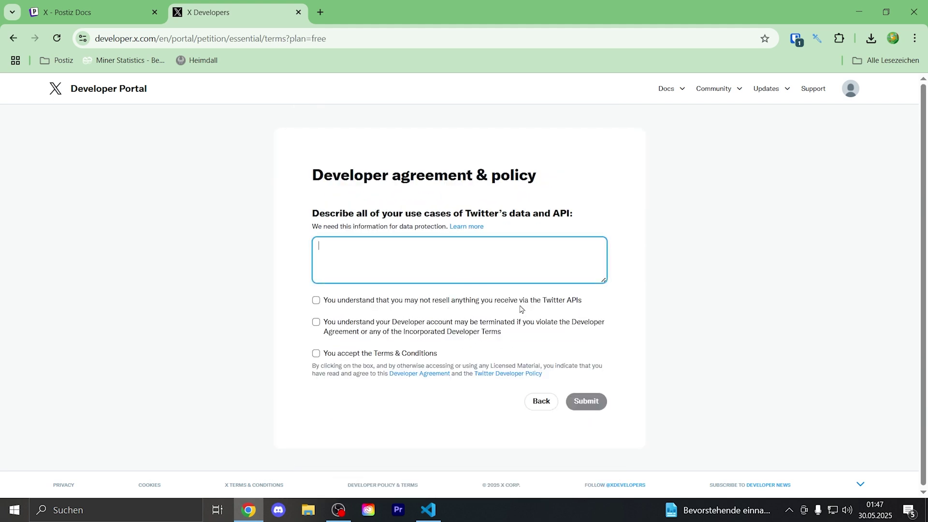
click(371, 357)
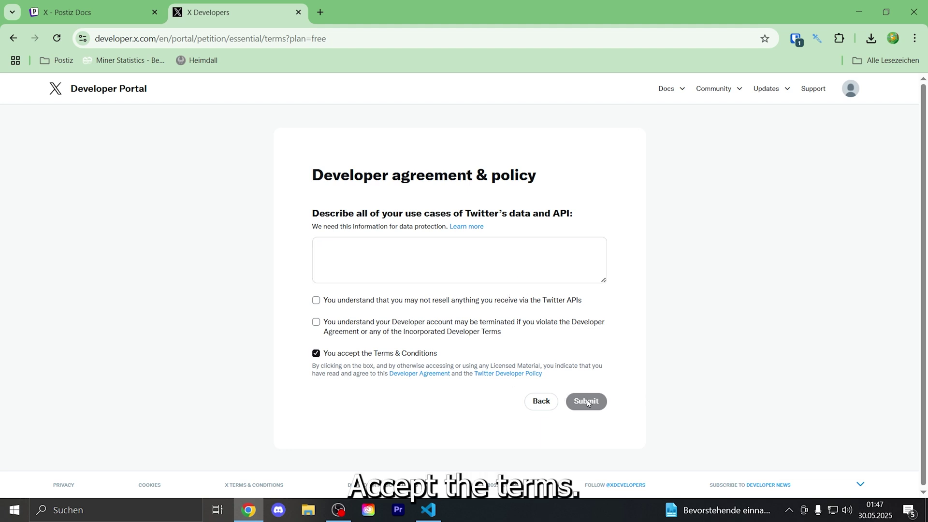
click(419, 324)
- Acknowledge the no-reselling condition to finish the free-account agreement
click(427, 306)
click(522, 271)
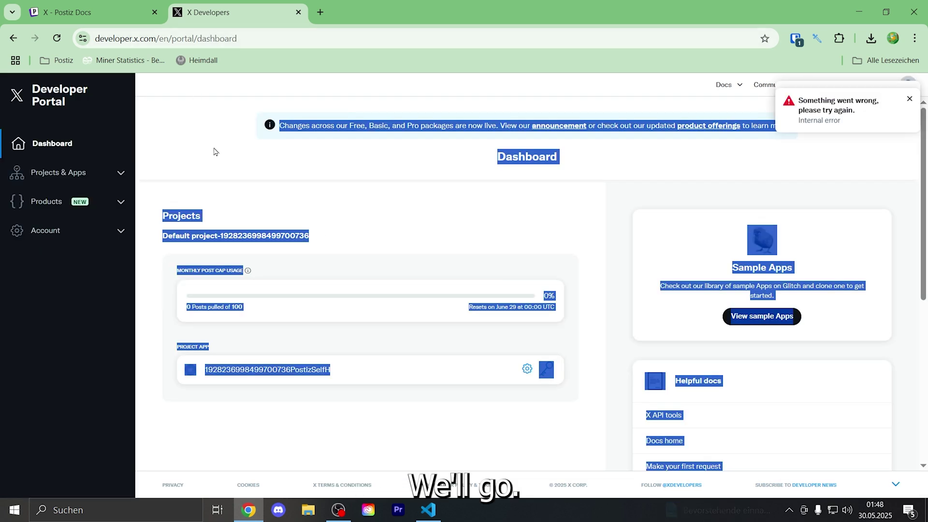
click(231, 213)
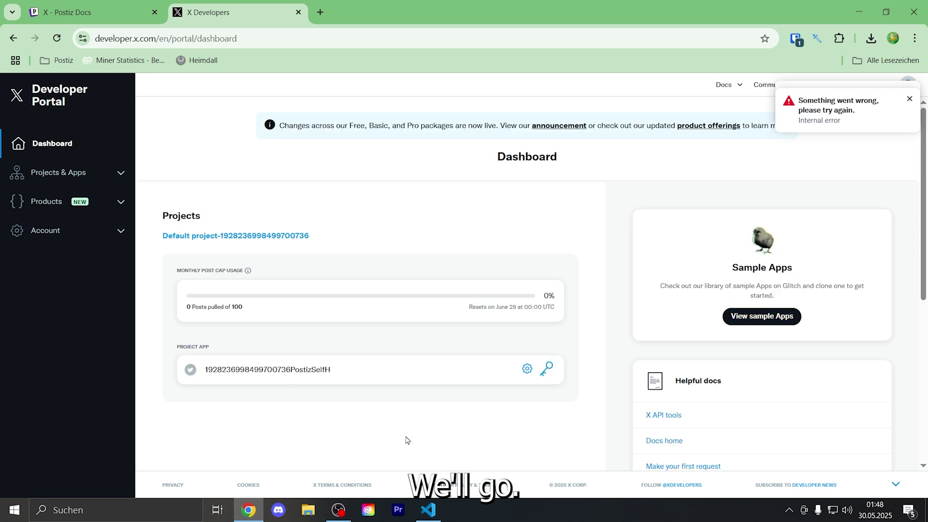
- Expand Projects & Apps in the sidebar and dismiss both 'Something went wrong' notices
click(72, 177)
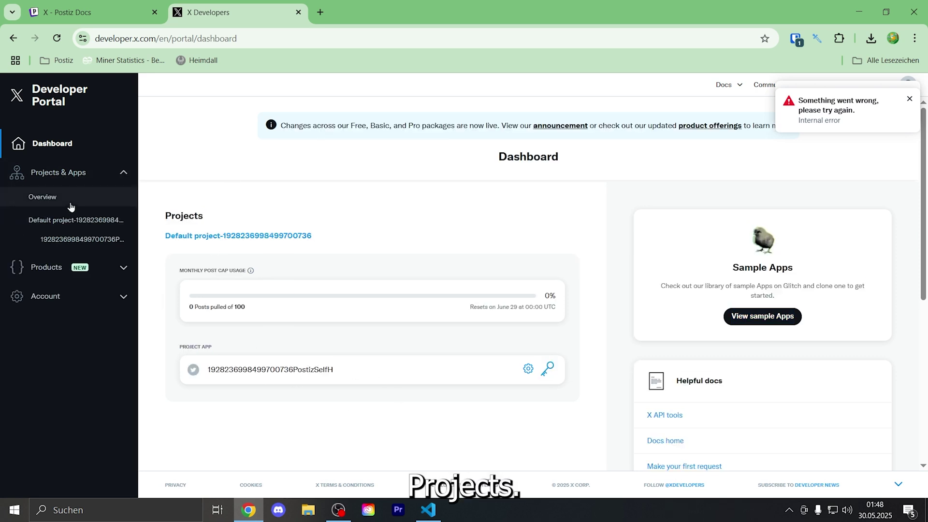
drag(333, 369, 201, 368)
click(326, 403)
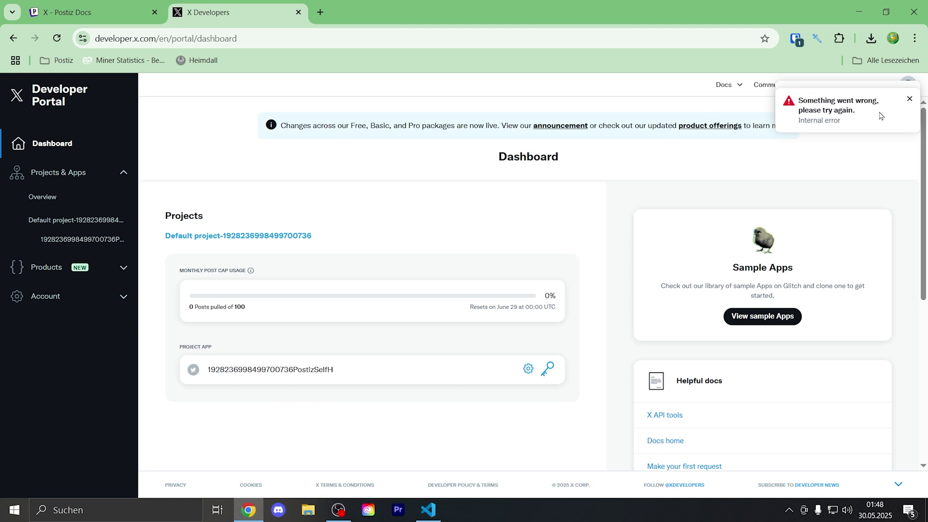
click(906, 100)
click(906, 100)
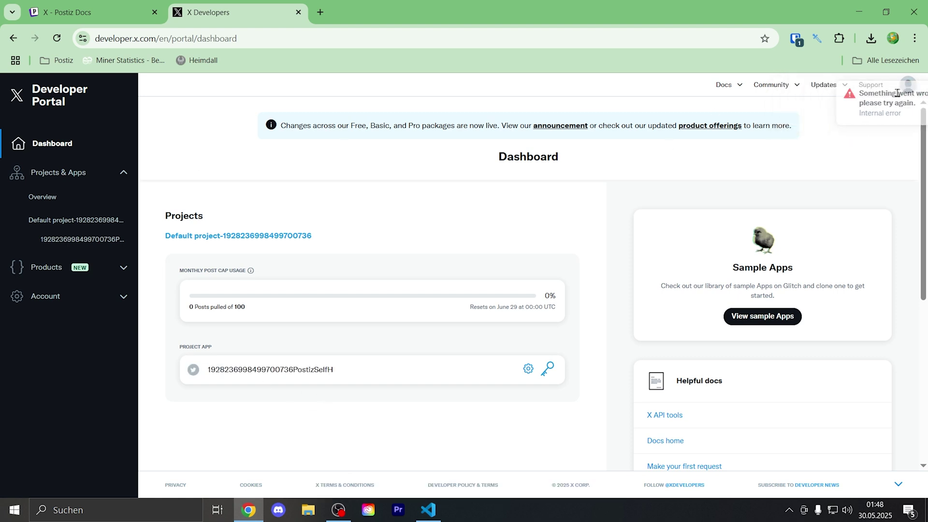
- Open the project app's settings and scroll down to User authentication settings, consulting the Postiz docs
click(92, 12)
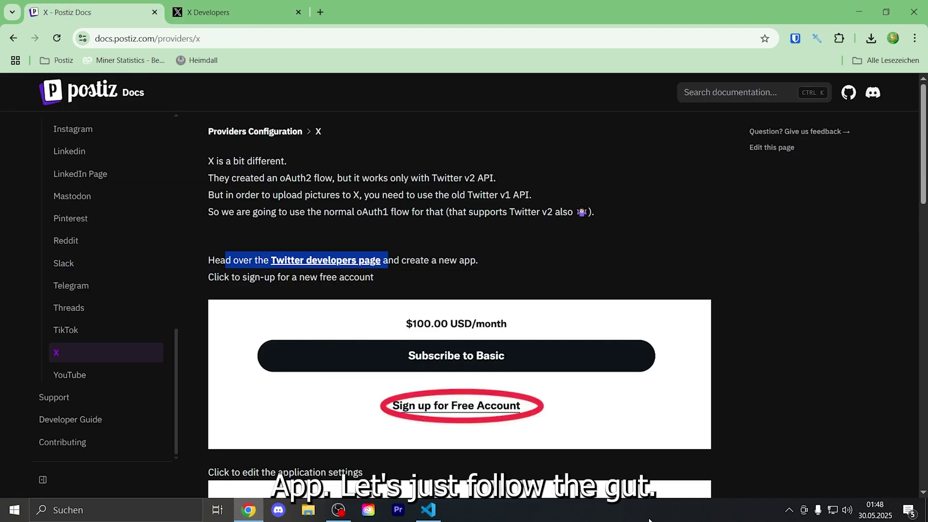
scroll(550, 352, down, 6)
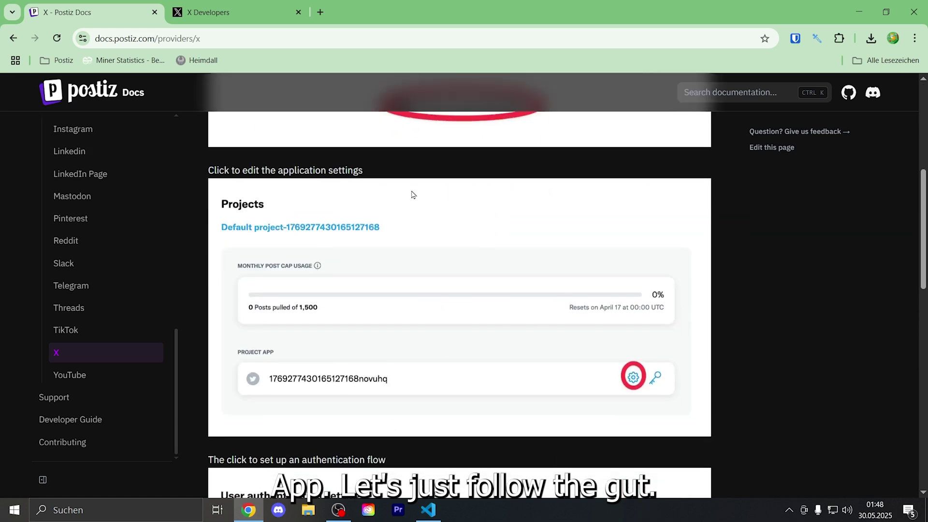
click(227, 12)
click(526, 368)
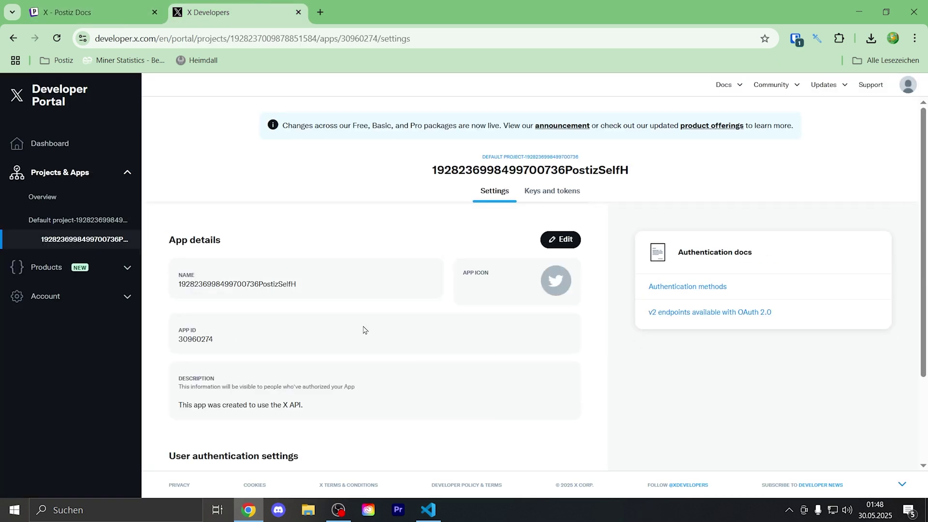
click(92, 12)
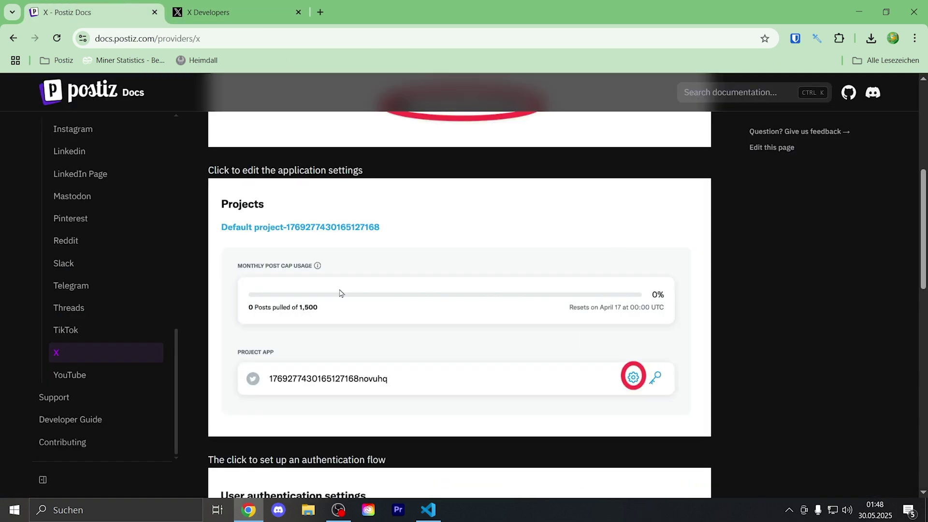
scroll(333, 242, down, 5)
click(227, 12)
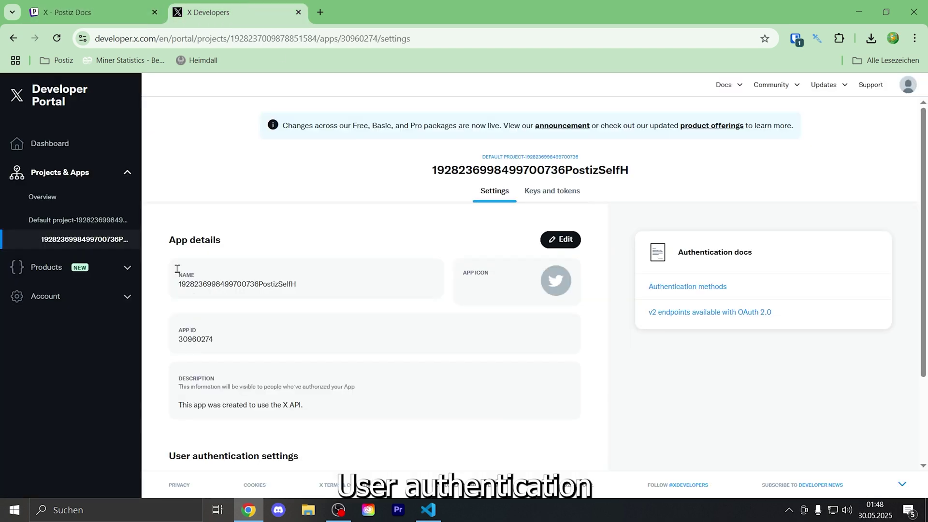
scroll(360, 289, down, 3)
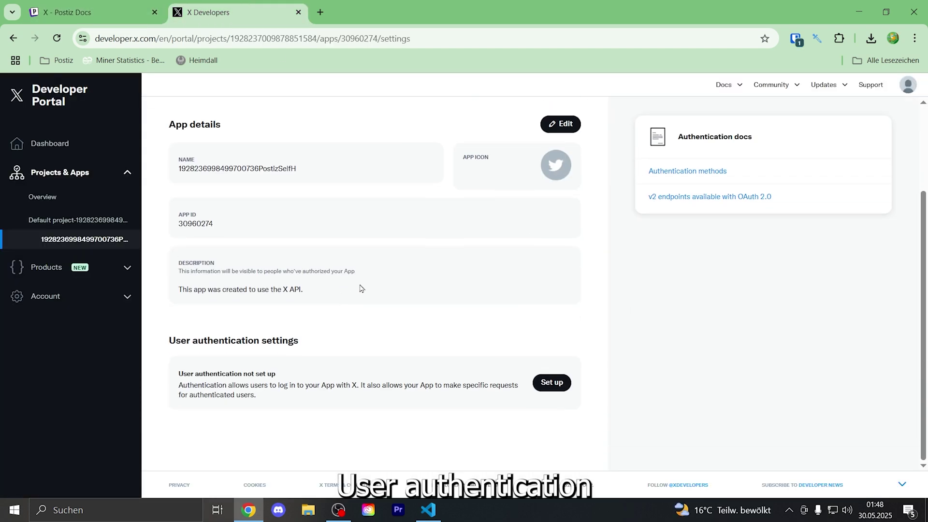
- Start user authentication setup with Read and write permission and Web App, Automated App or Bot type
click(551, 382)
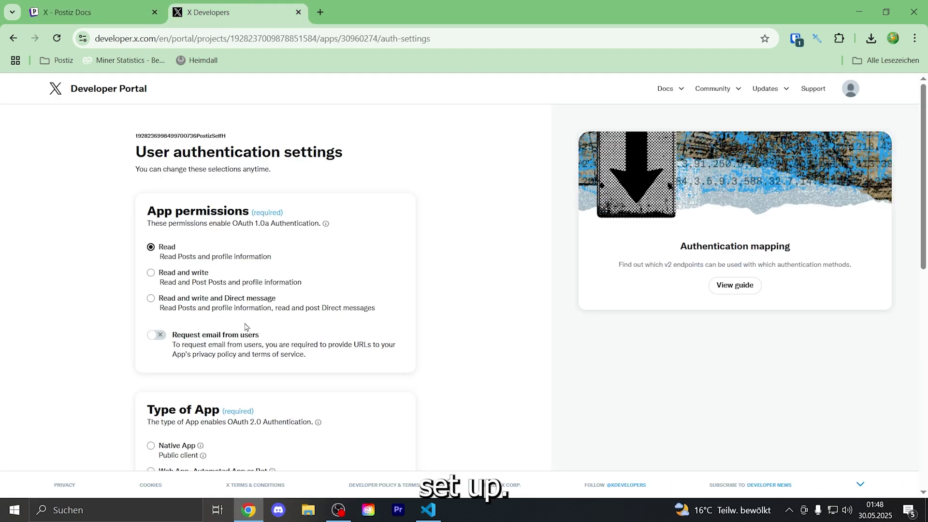
click(160, 5)
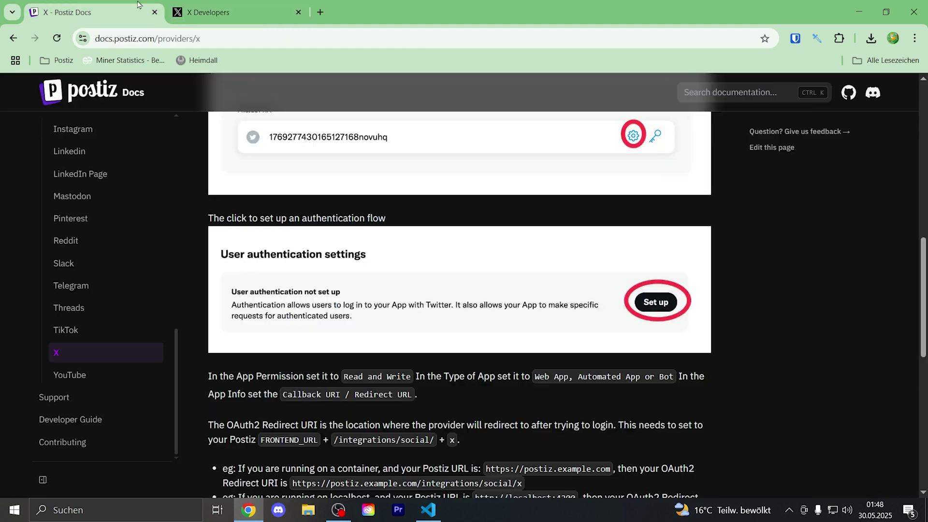
scroll(354, 273, down, 4)
scroll(354, 273, up, 1)
scroll(355, 273, down, 1)
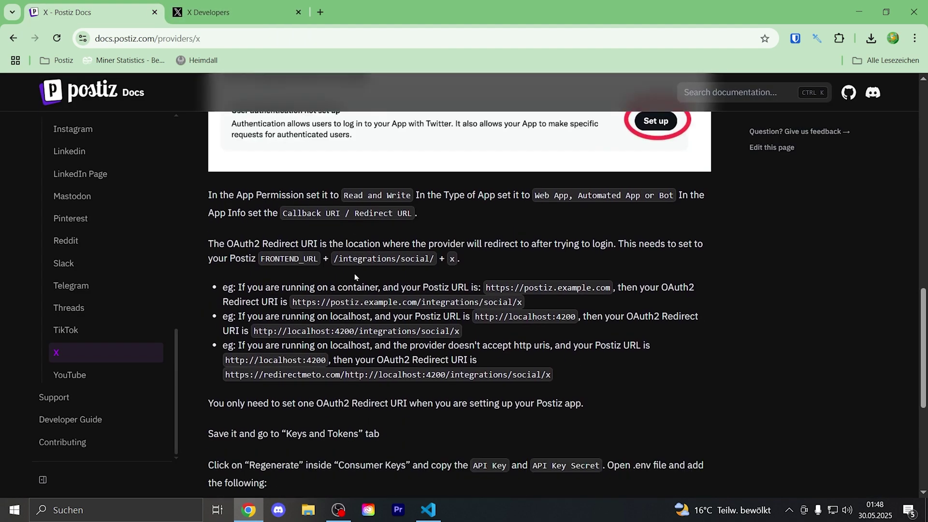
click(266, 15)
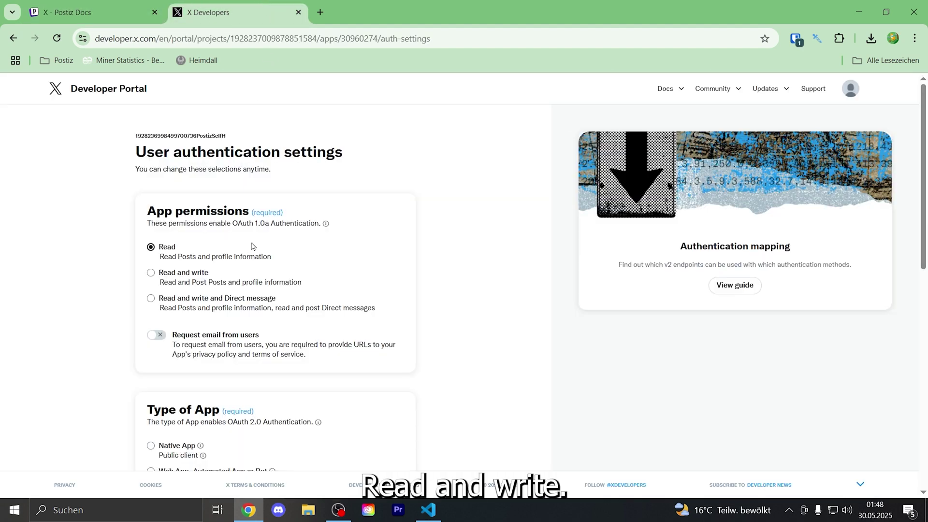
click(152, 272)
scroll(152, 270, down, 4)
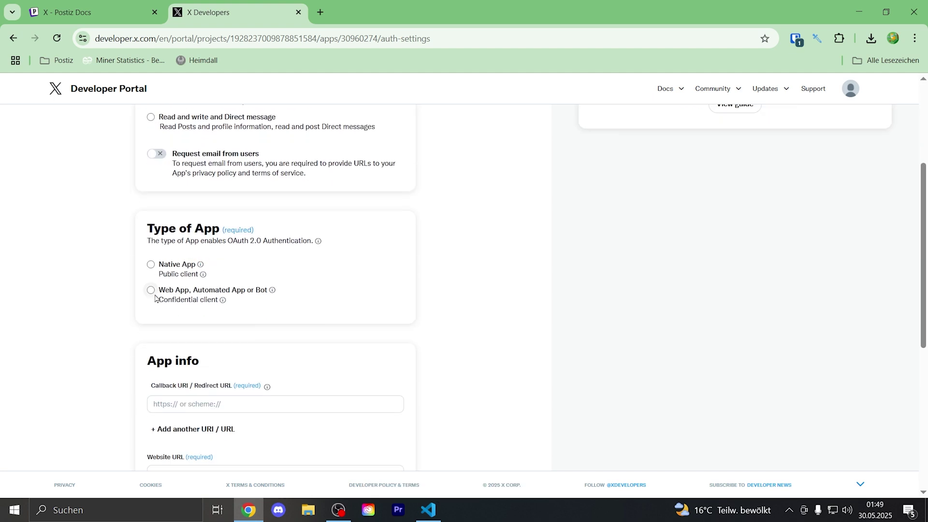
click(150, 289)
click(131, 13)
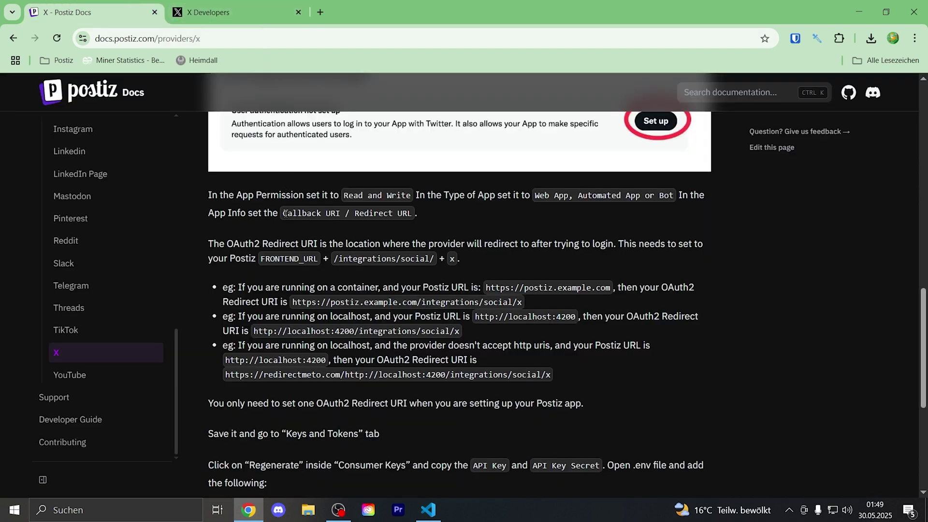
click(256, 9)
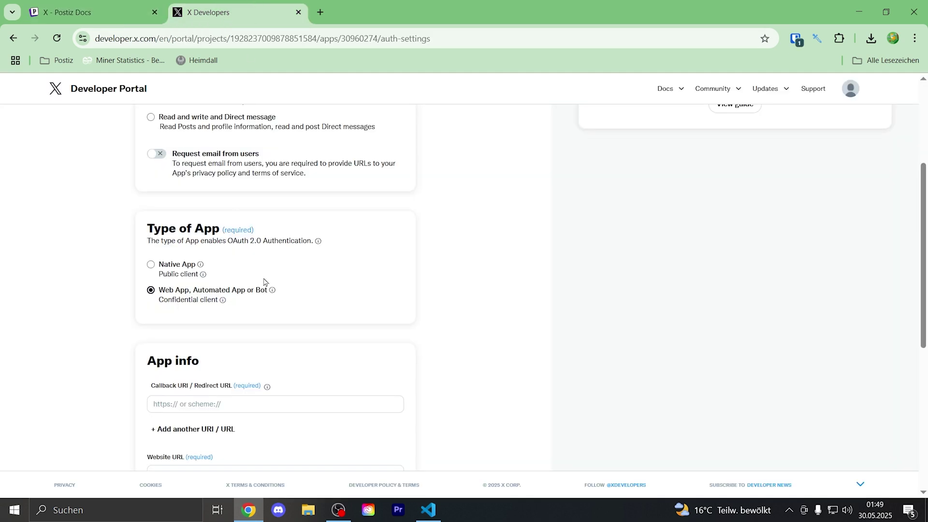
scroll(278, 199, down, 2)
click(230, 291)
click(92, 12)
drag(460, 332, 252, 328)
key(ctrl+c)
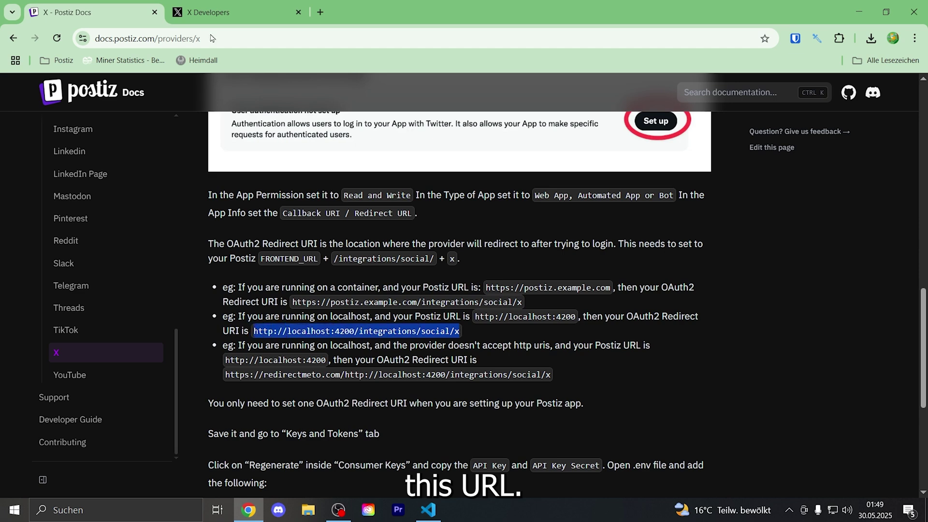
- Paste the redirect URI as the callback URL and change its port from 4200 to 5000
click(192, 8)
key(ctrl+v)
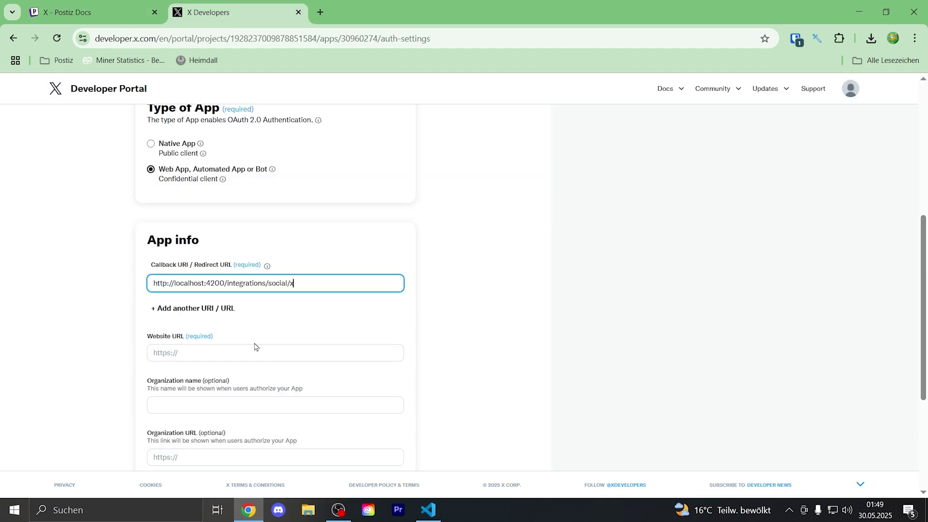
double_click(216, 283)
text(5000)
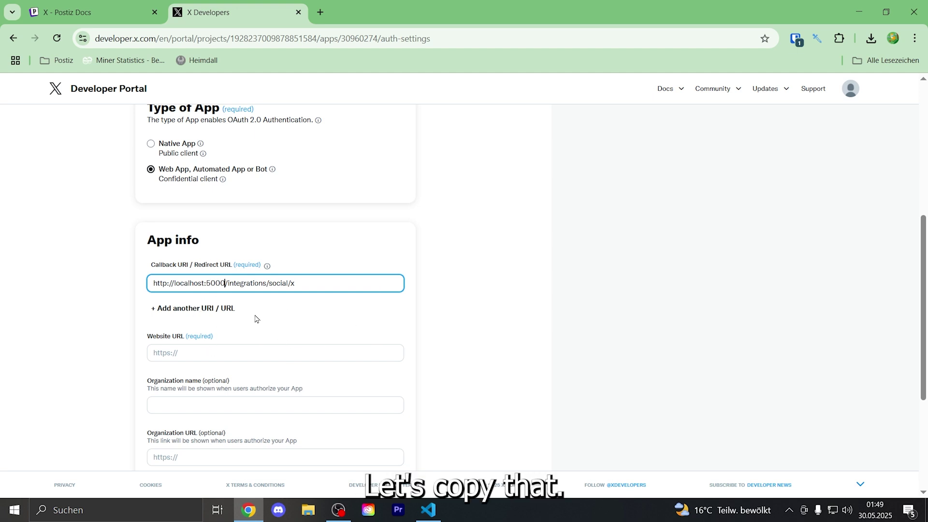
drag(224, 283, 15, 283)
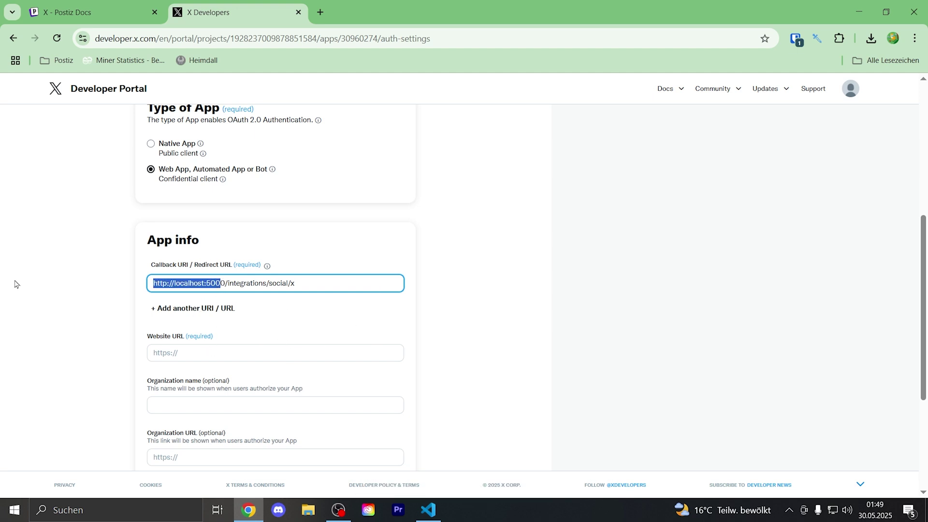
key(ctrl+c)
click(167, 353)
key(ctrl+v)
click(331, 337)
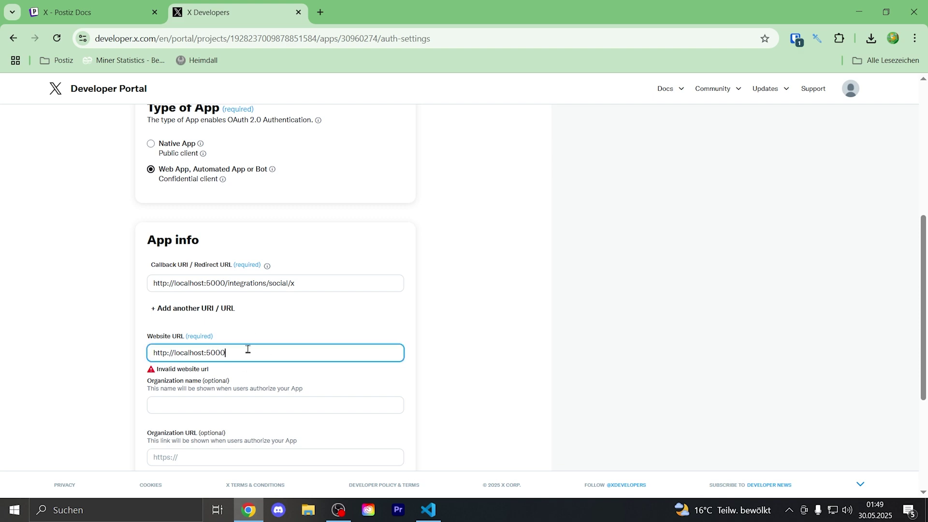
key(ctrl+a)
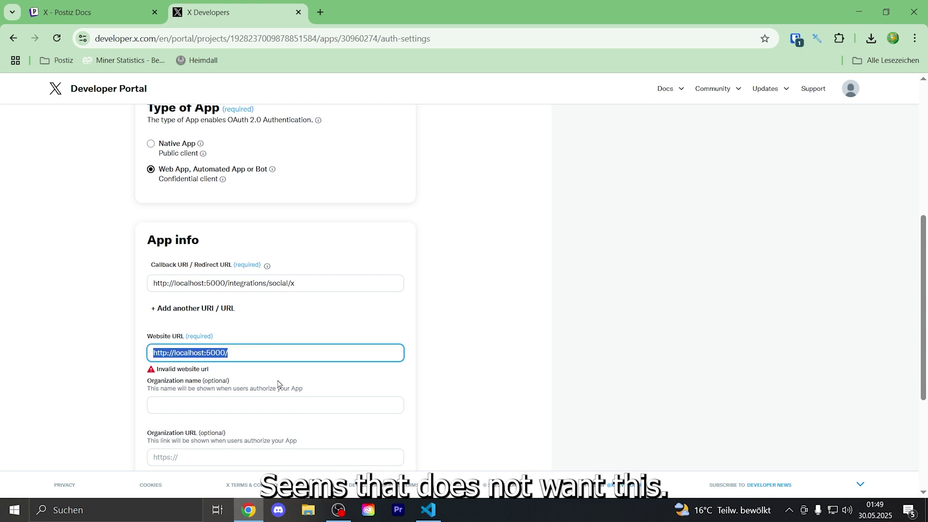
click(106, 3)
scroll(491, 314, up, 7)
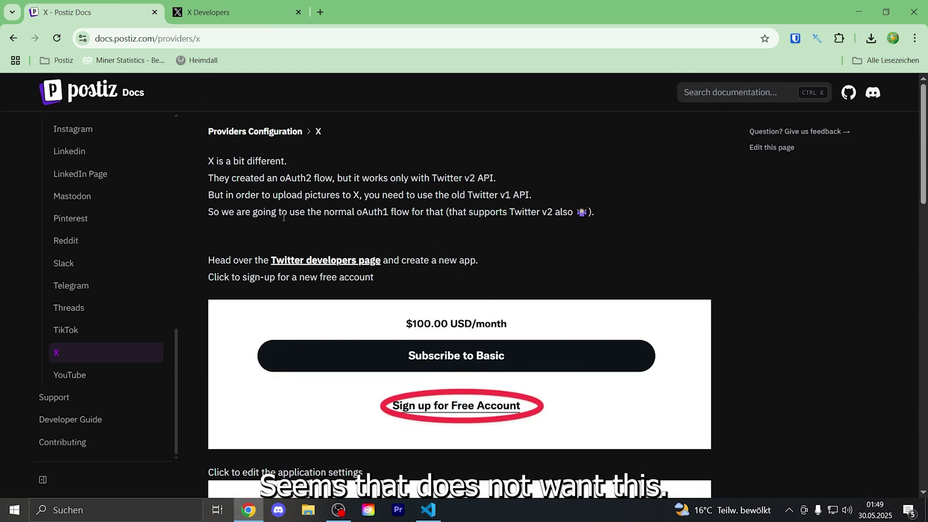
scroll(304, 247, down, 8)
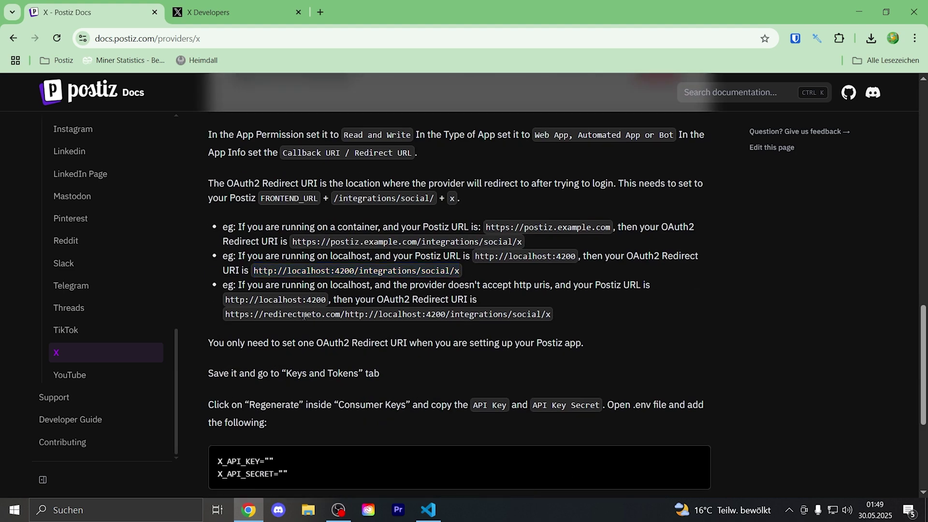
click(237, 12)
scroll(315, 361, down, 4)
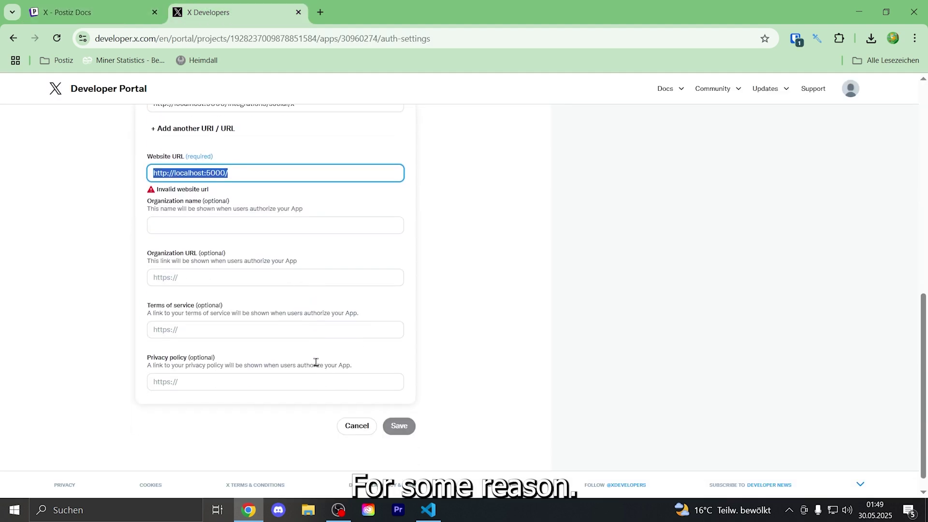
scroll(316, 361, up, 3)
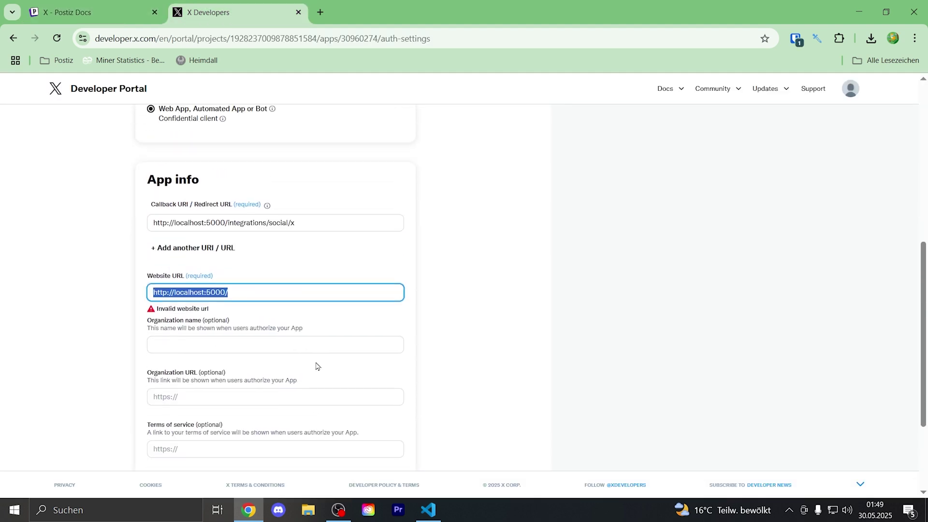
key(BackSpace)
text(https)
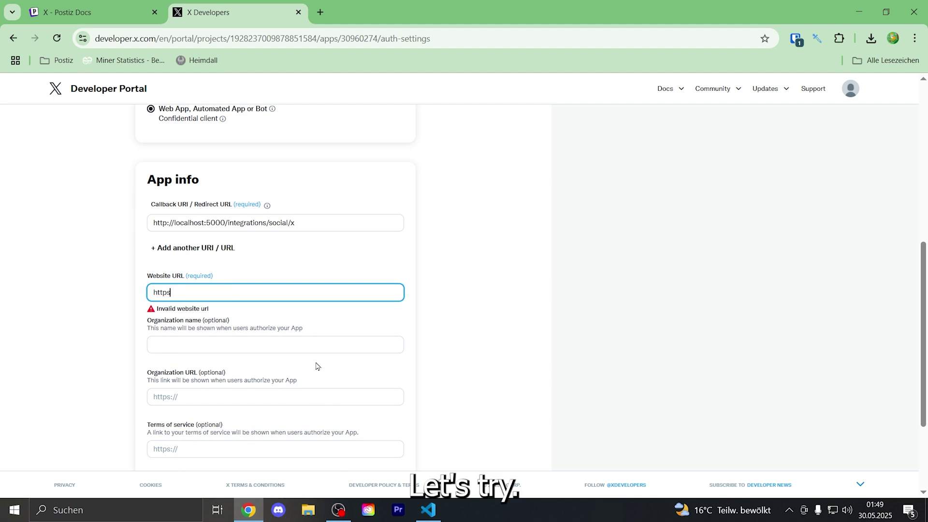
text(://postiz.com)
scroll(289, 316, down, 2)
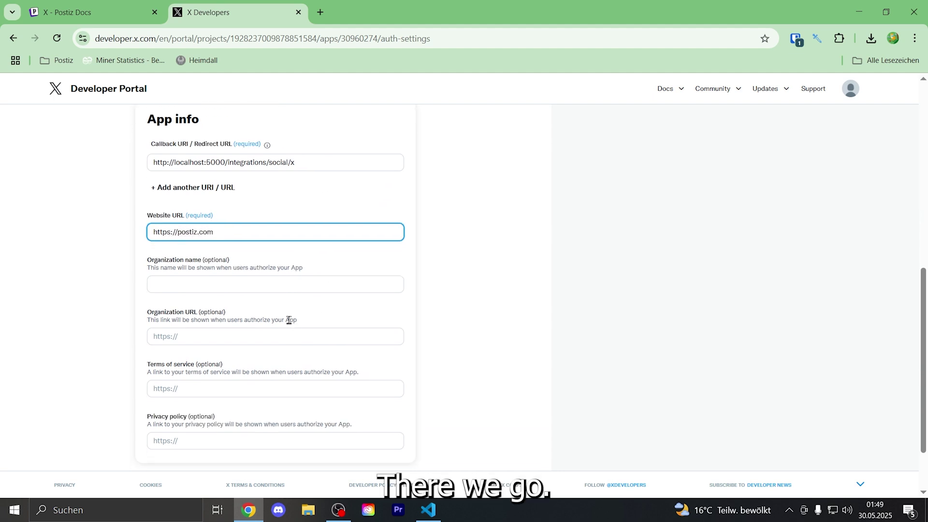
- Save the user authentication settings and confirm the permissions change
scroll(283, 315, down, 2)
click(399, 408)
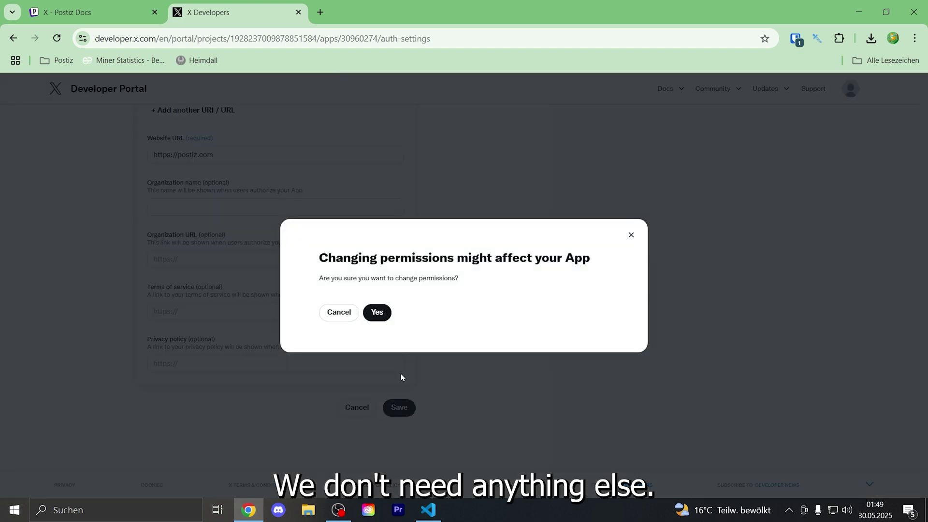
click(376, 312)
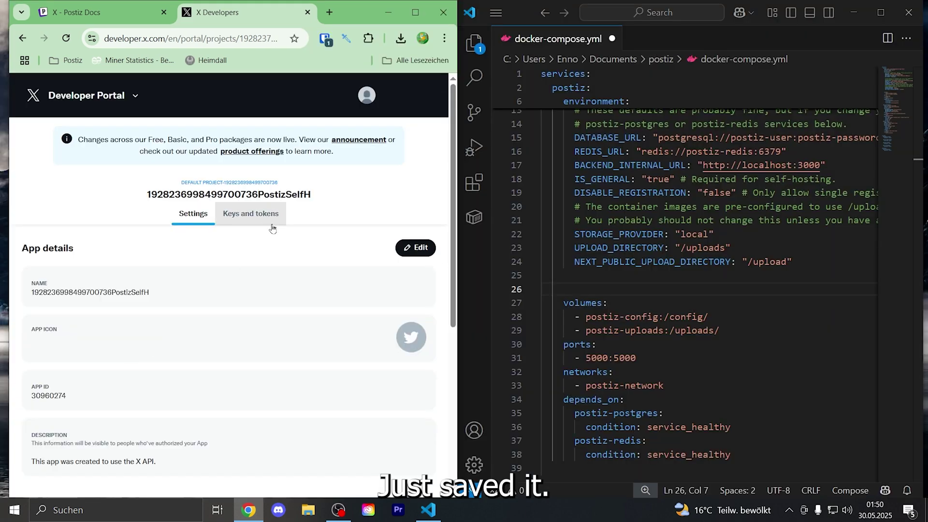
- Regenerate the consumer API Key and API Key Secret under Keys and tokens
click(250, 213)
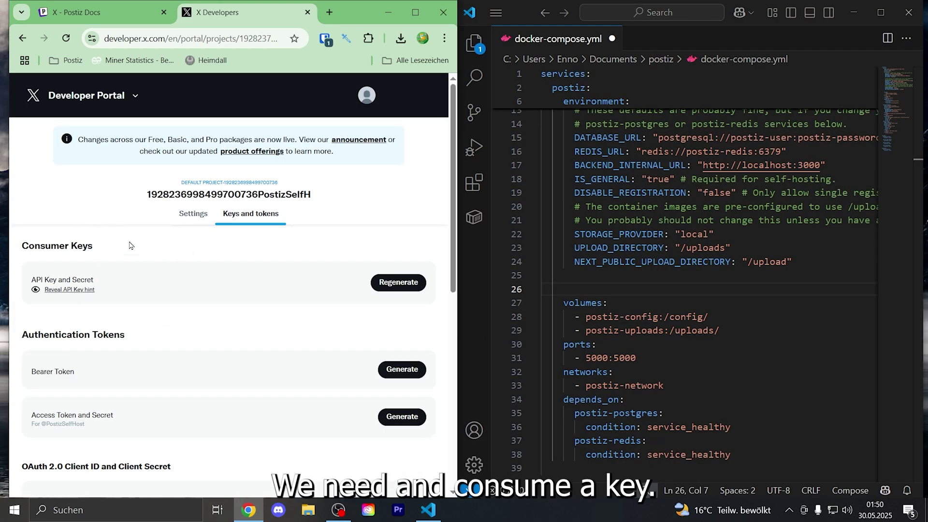
drag(112, 240, 60, 245)
click(113, 12)
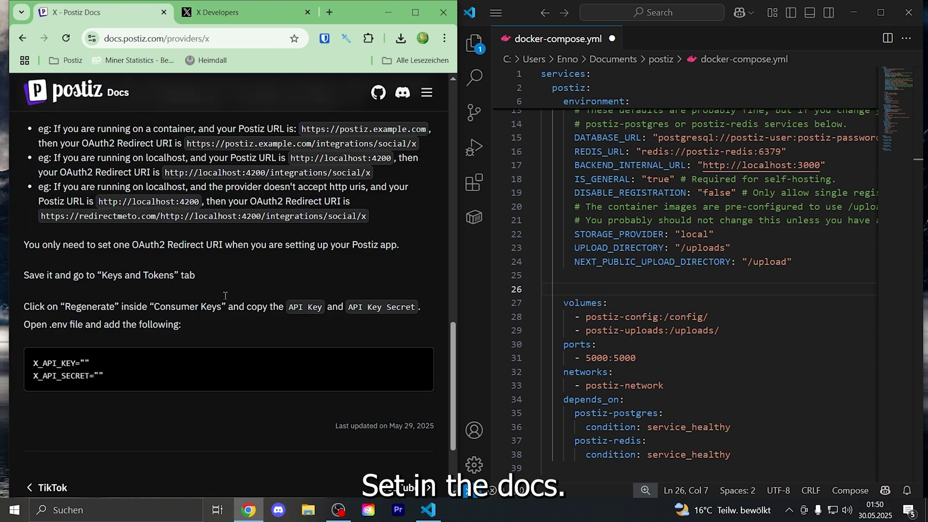
click(223, 12)
click(394, 282)
click(163, 324)
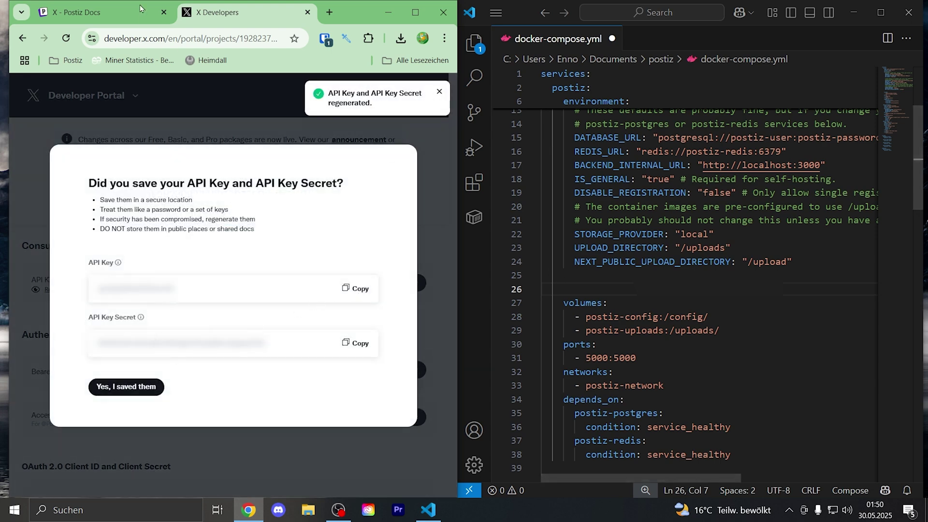
click(604, 288)
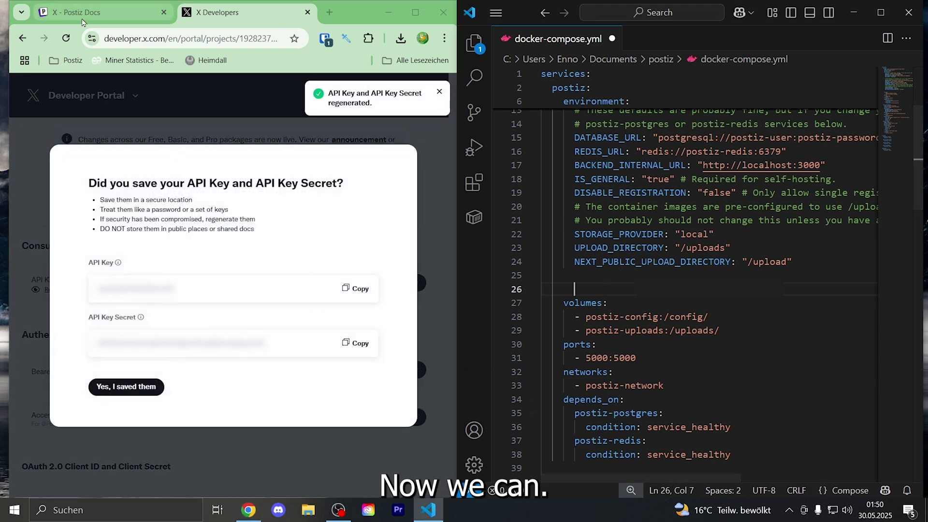
- Add X_API_KEY and X_API_SECRET entries with open quotes on lines 26–27 of docker-compose.yml
click(97, 12)
click(238, 14)
click(617, 288)
text(X_A)
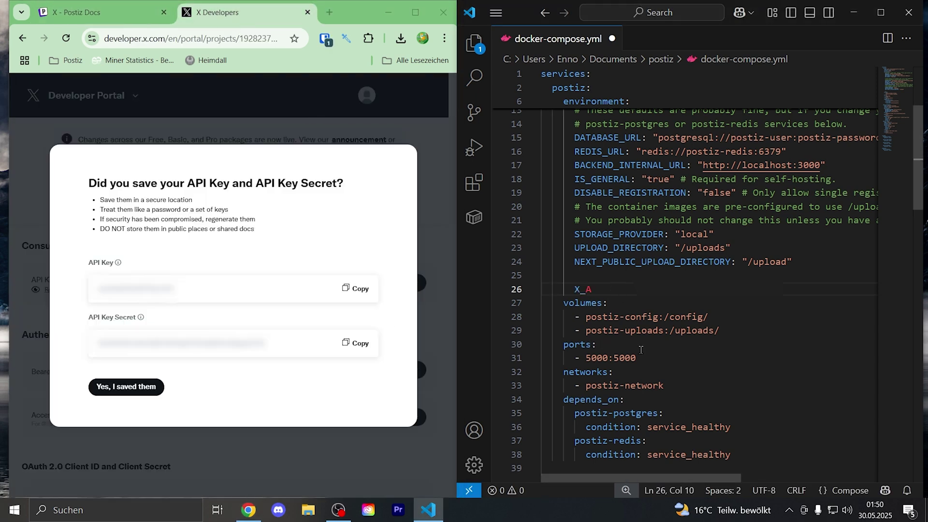
text(PI_SECRET)
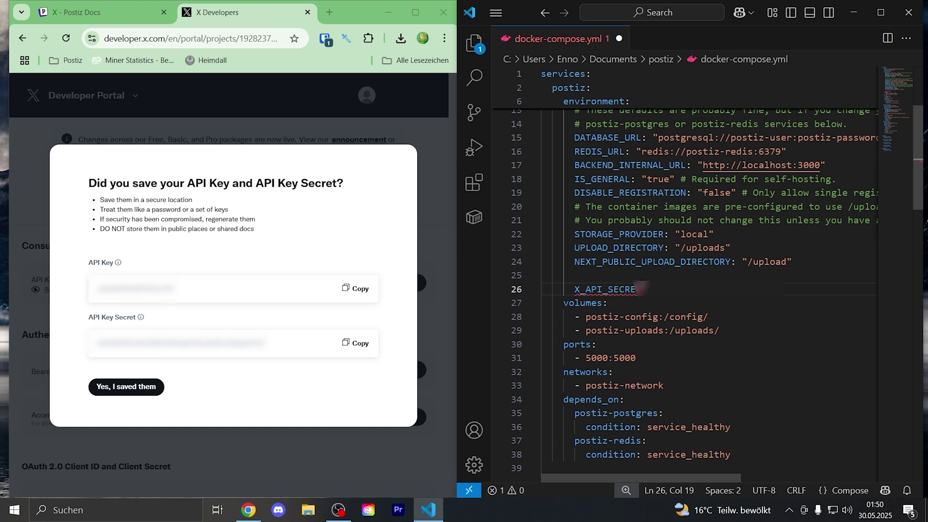
click(106, 12)
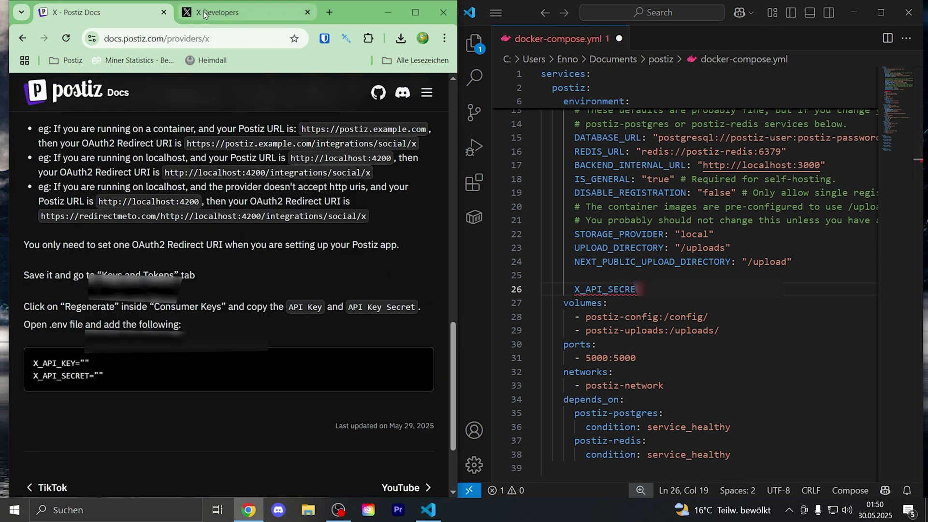
click(204, 15)
double_click(631, 287)
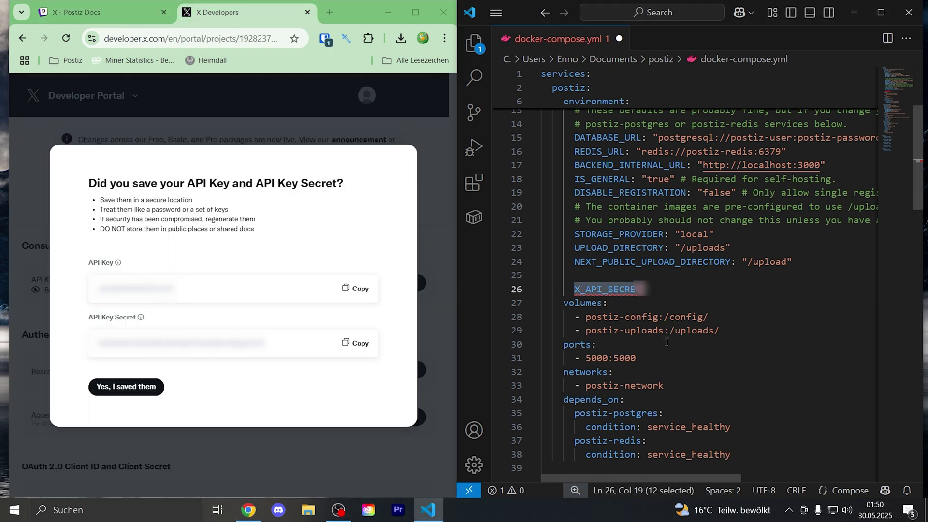
key(BackSpace)
key(BackSpace)
key(BackSpace)
key(BackSpace)
key(BackSpace)
key(BackSpace)
text(KEY: ")
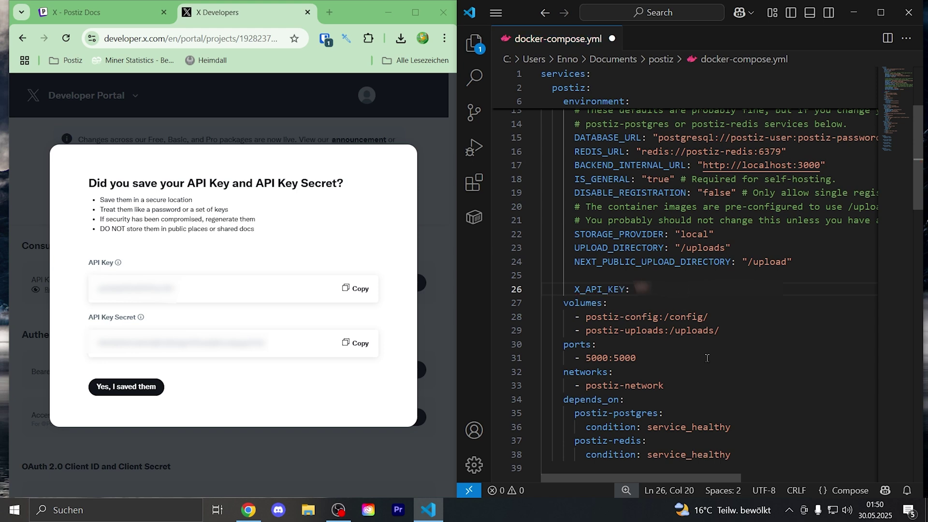
key(Return)
text(X_API_ACPI_)
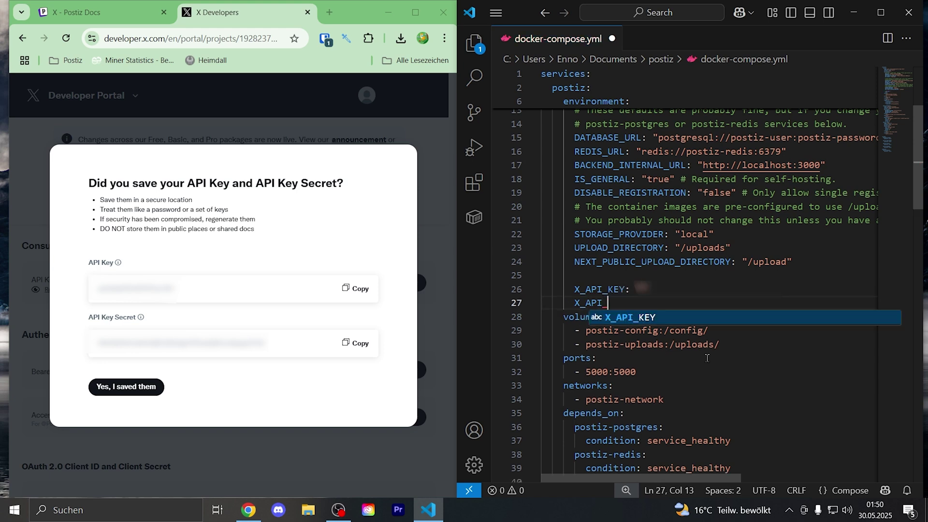
text(SECRET)
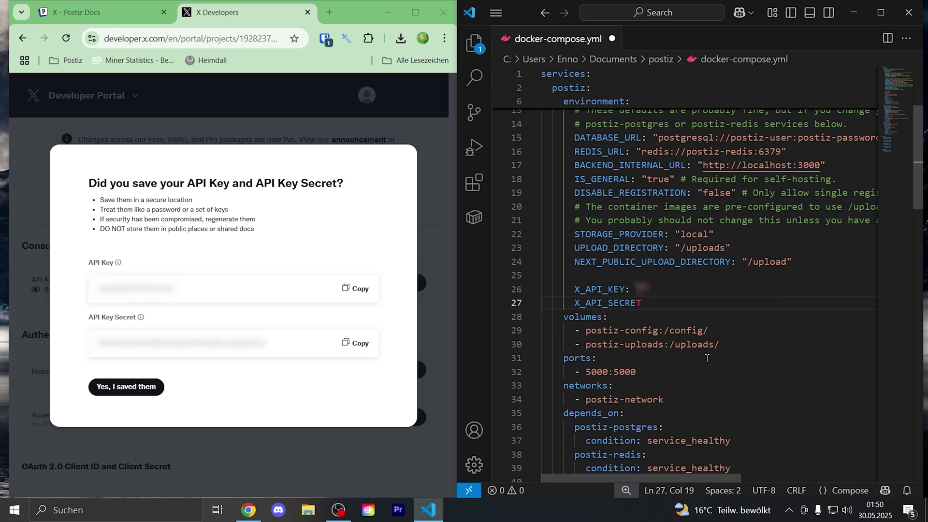
text(: ")
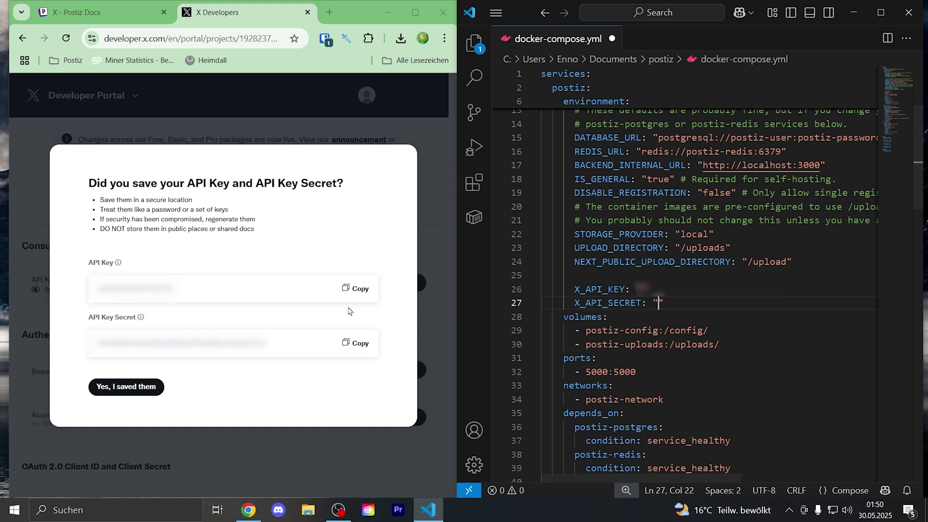
- Paste the copied API Key and API Key Secret into their quotes and save the file
click(355, 288)
click(642, 289)
key(ctrl+v)
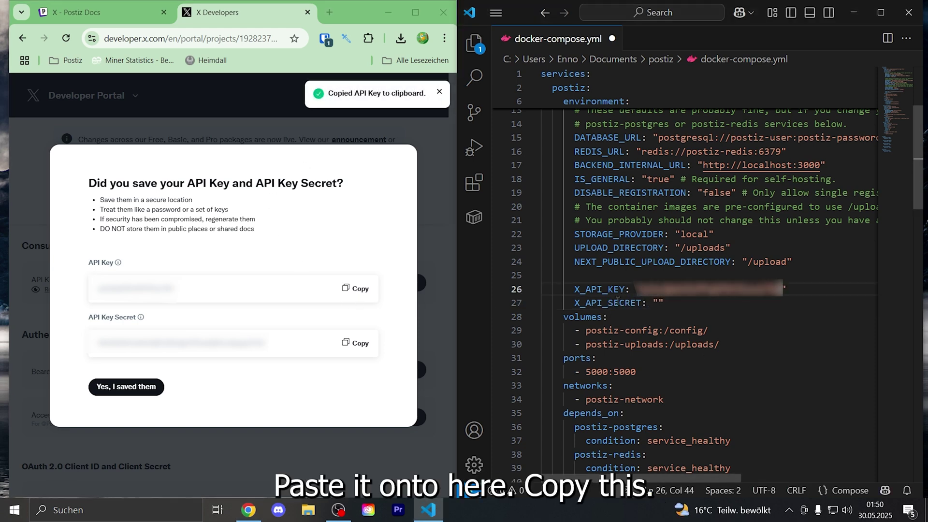
click(356, 343)
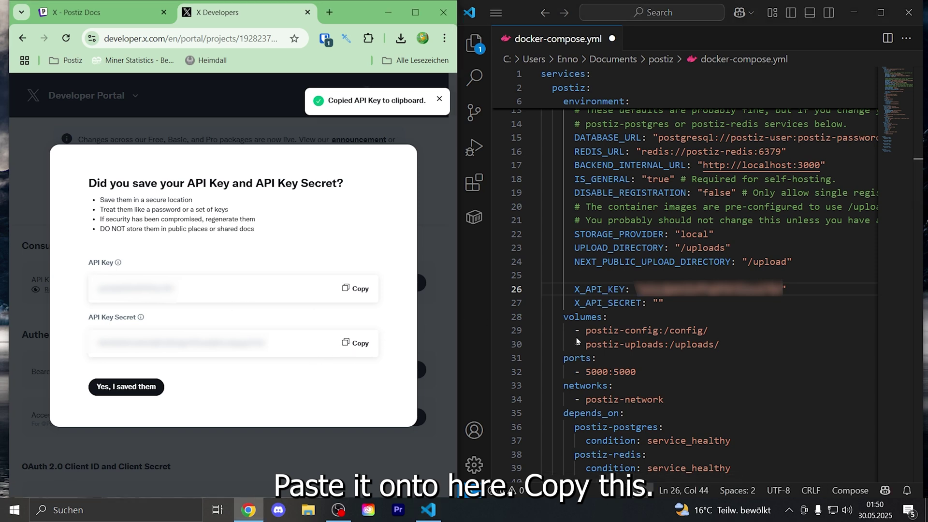
click(660, 303)
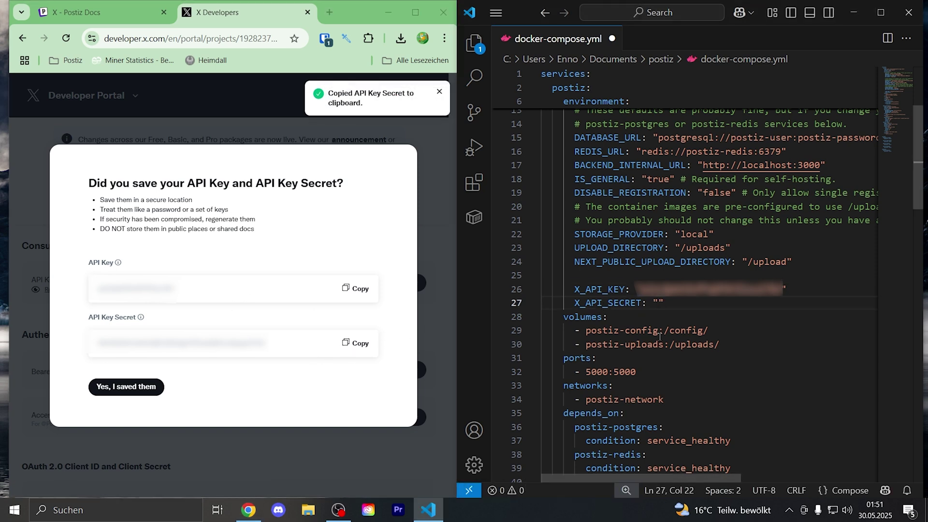
key(ctrl+v)
key(ctrl+s)
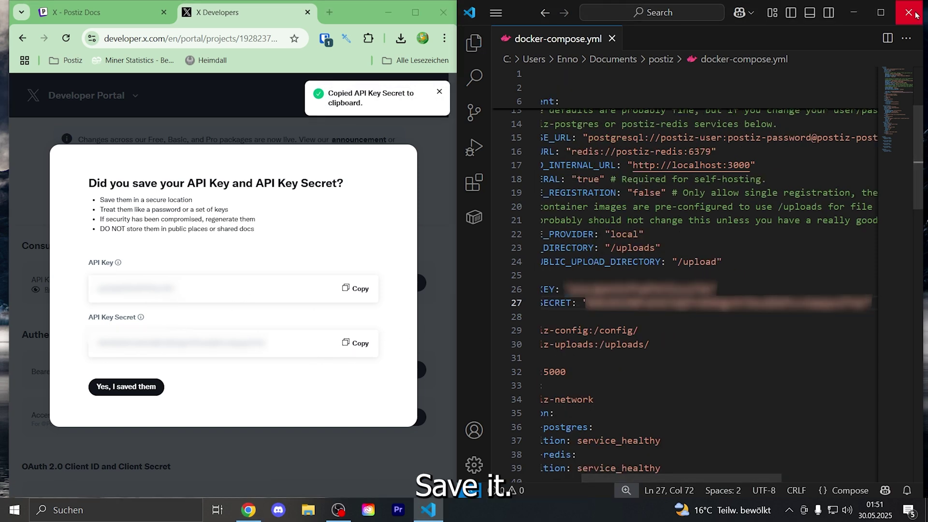
- Close VS Code and confirm 'Yes, I saved them' for the regenerated keys in the portal
click(908, 12)
click(128, 387)
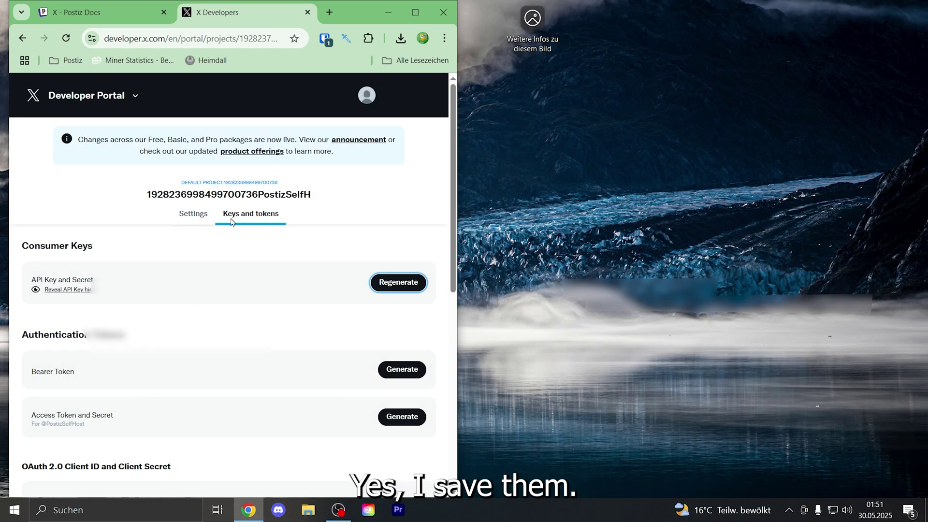
click(415, 18)
- In PowerShell, change to Documents\postiz and run docker compose up -d
key(super)
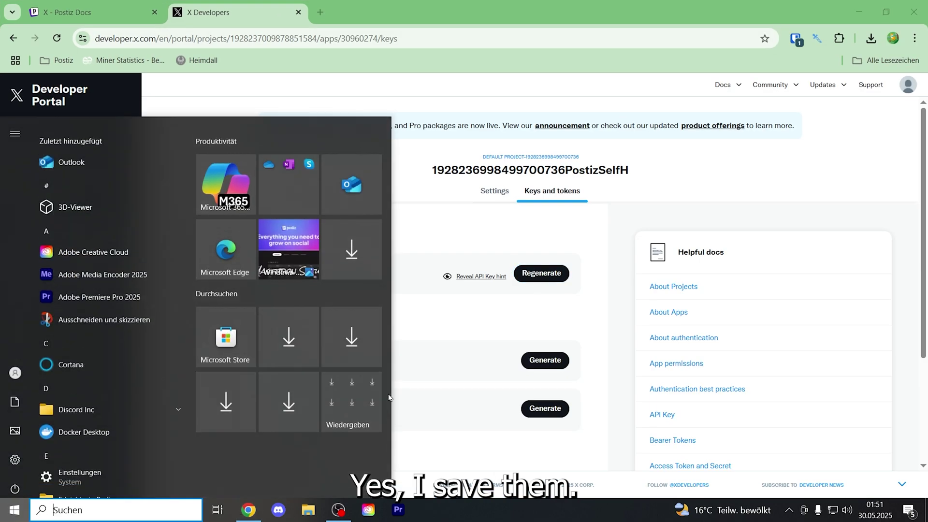
text(po)
key(Return)
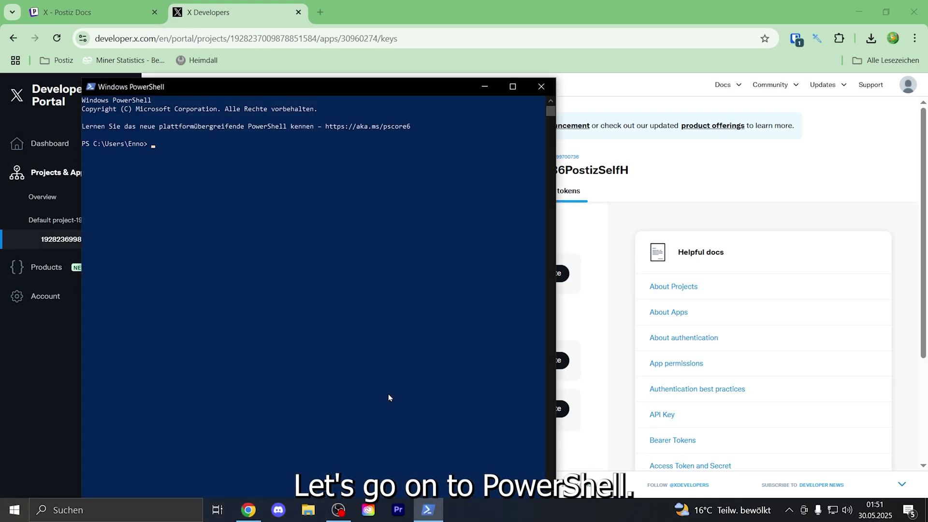
text(cd .\Documents\)
key(Return)
text(cd)
text( .\po)
key(Tab)
key(Return)
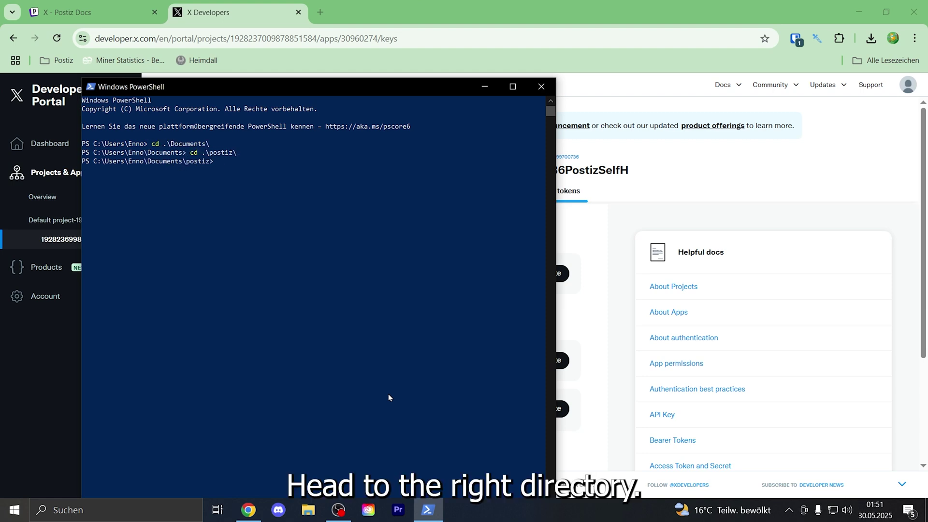
text(docker compose up -d)
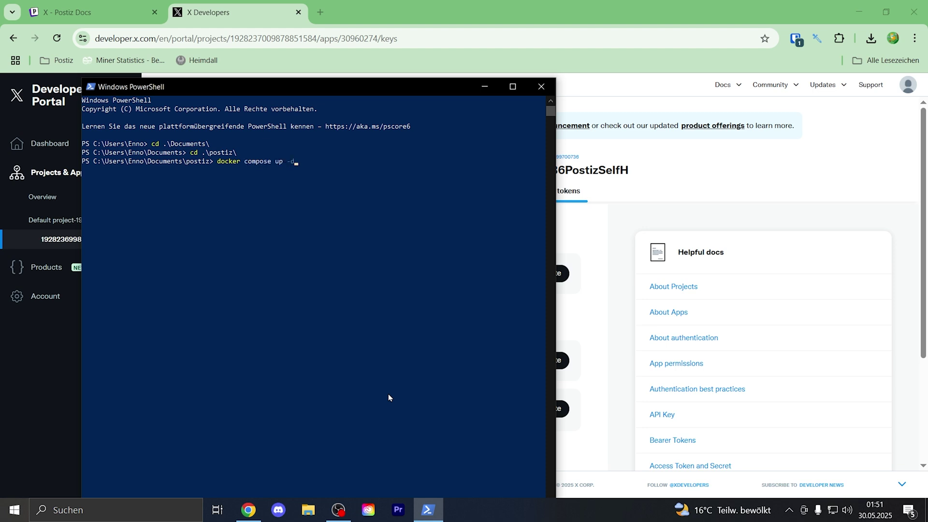
key(Return)
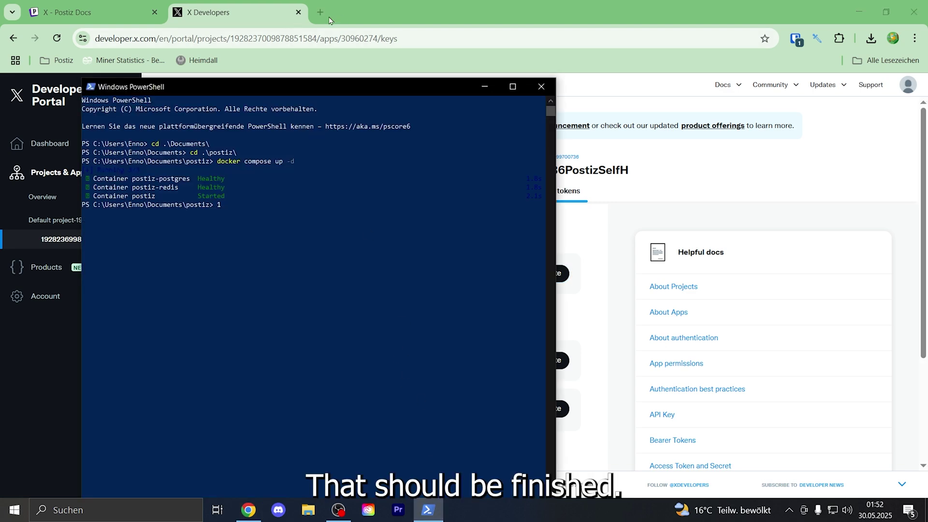
- Open Postiz at localhost:5000 and add X as a channel by authorizing the app
click(328, 17)
text(loc)
key(Return)
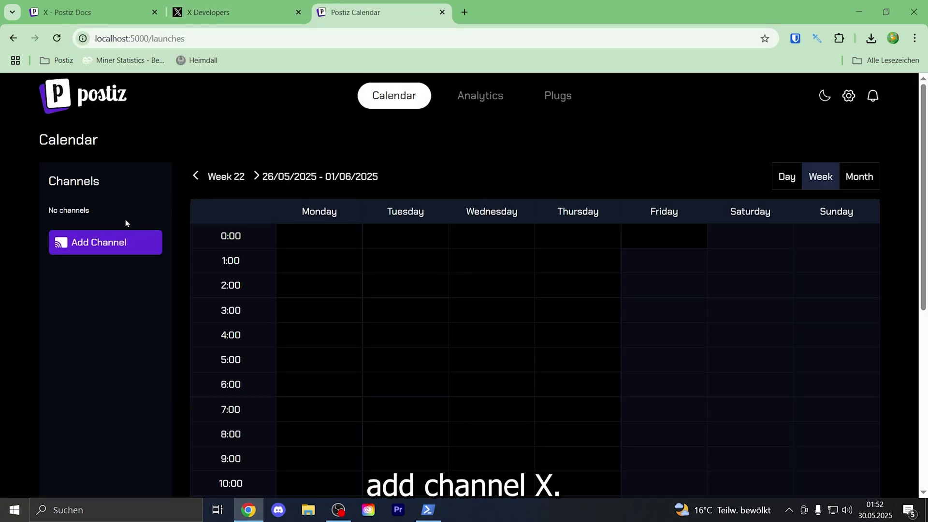
click(103, 254)
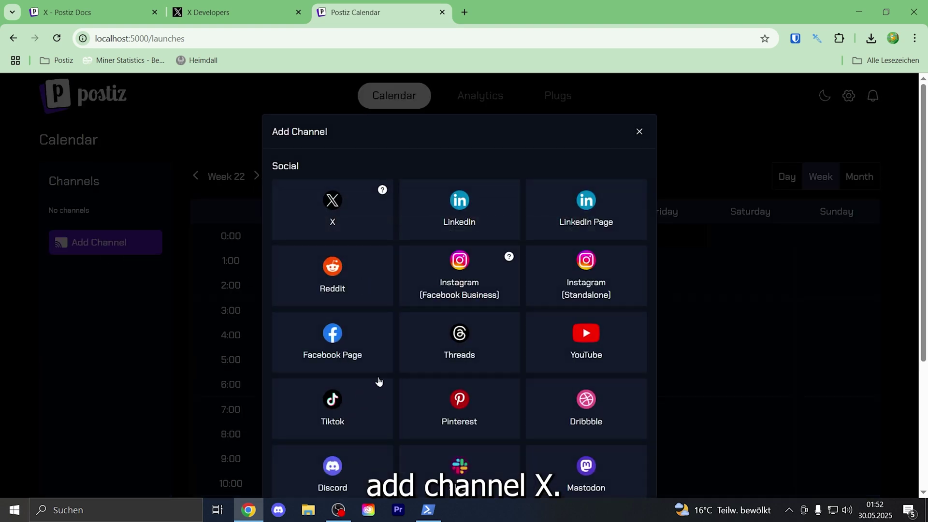
click(354, 233)
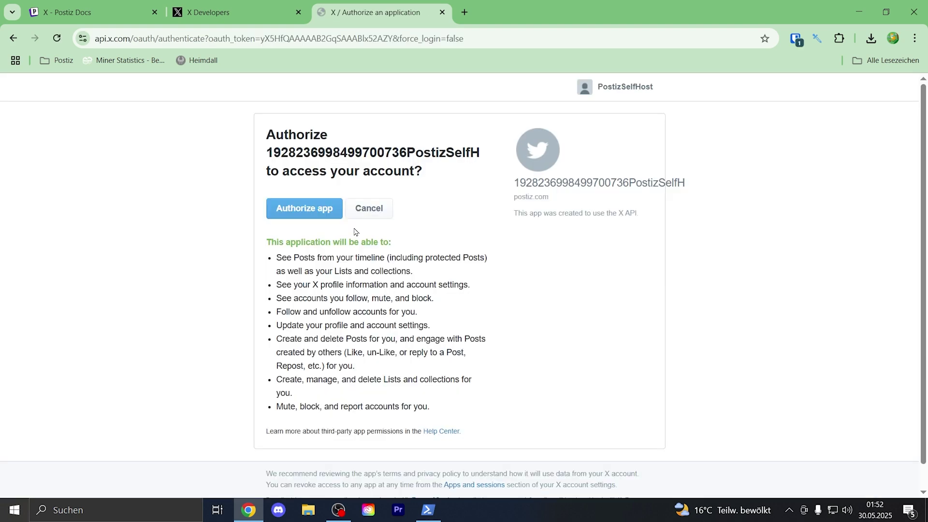
click(288, 219)
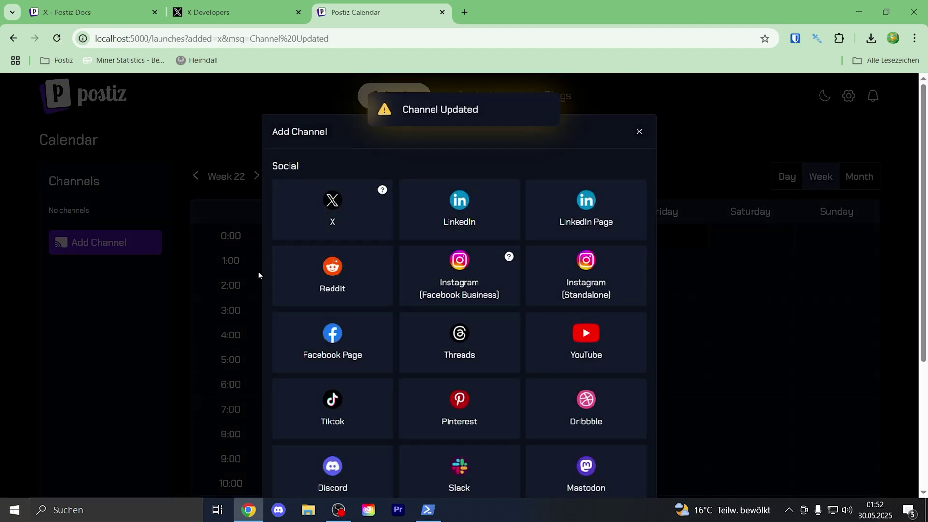
click(372, 221)
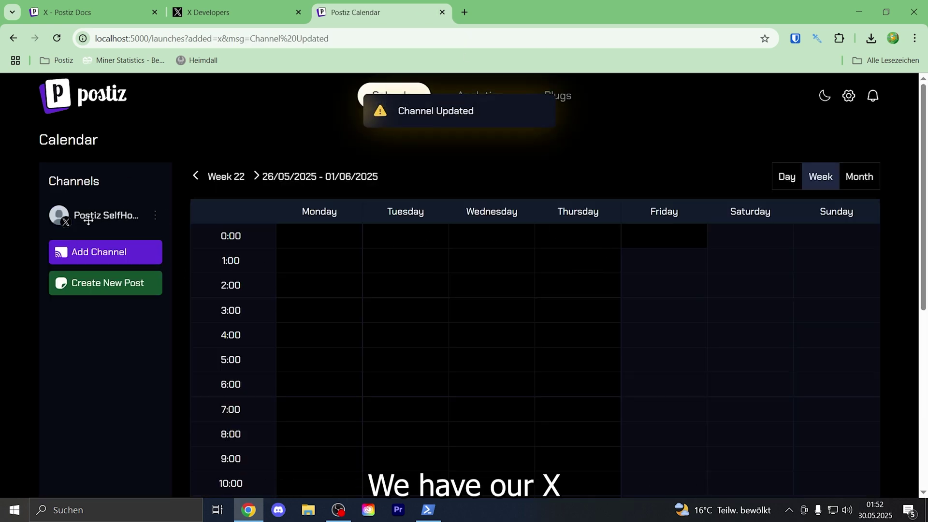
- Start a new post in the Friday 1:00 slot and begin typing 'Hello, this is an test'
click(681, 262)
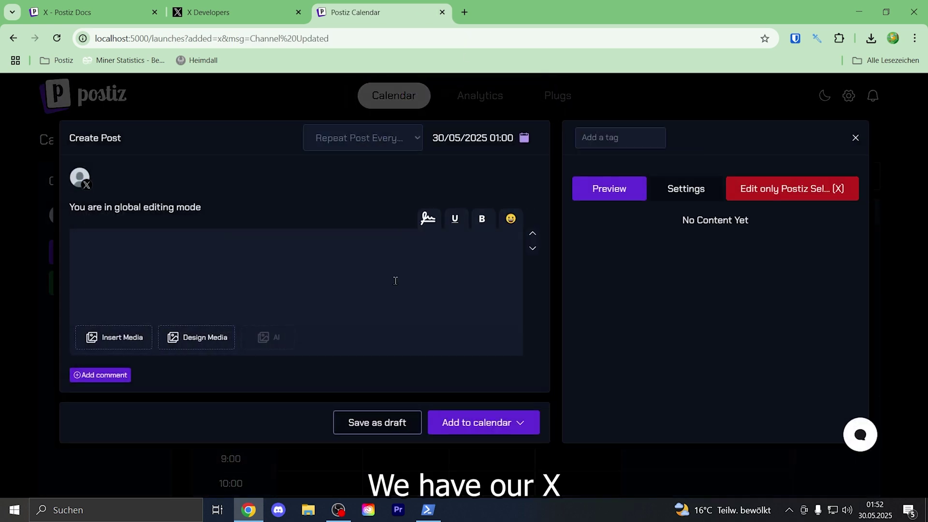
click(671, 191)
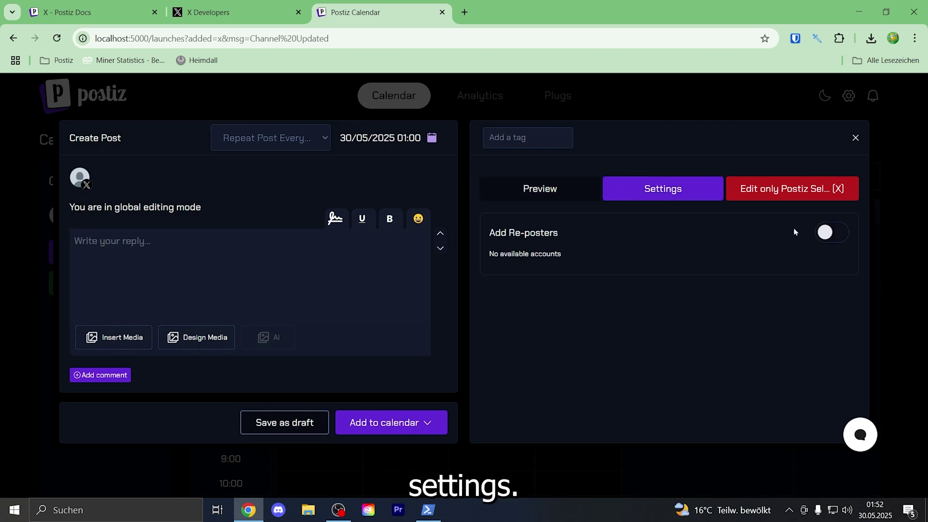
click(219, 270)
text(Hello, this is an test.)
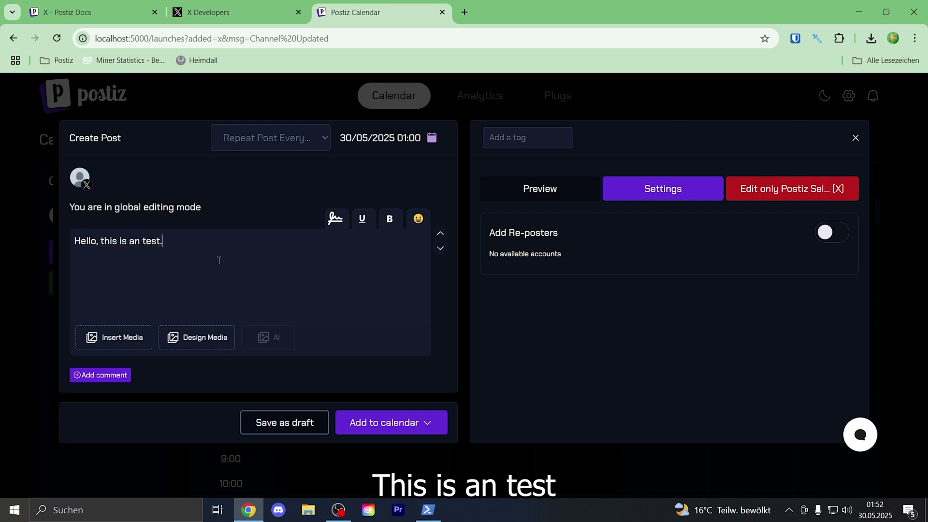
- Publish the post to X with Post now, then load x.com in the other browser tab
mouse_move(418, 425)
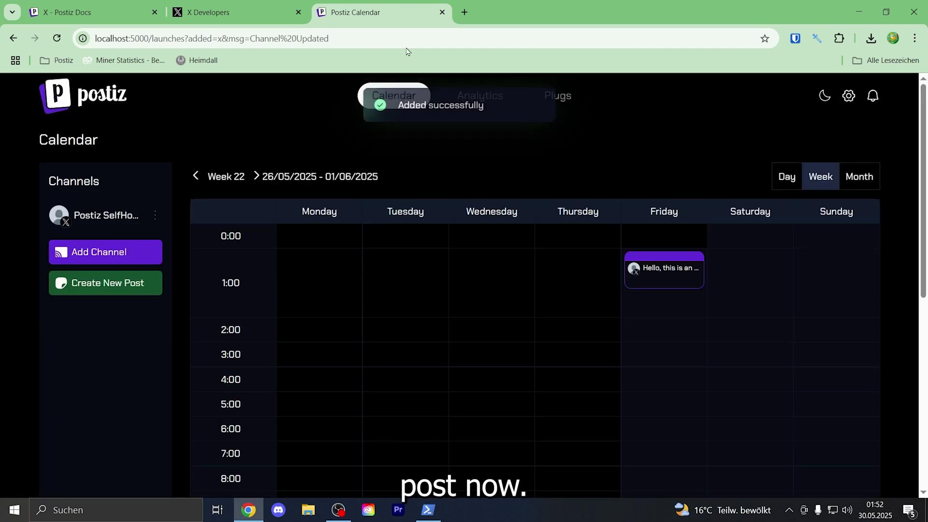
click(405, 448)
click(232, 12)
click(215, 38)
text(x.com)
key(Return)
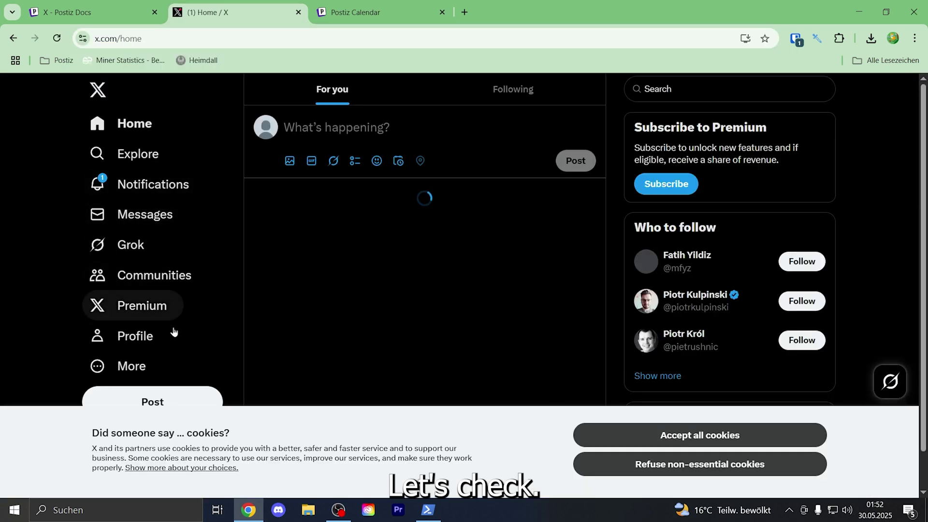
- Find the test post on the X profile page after accepting cookies, and choose Delete
click(134, 194)
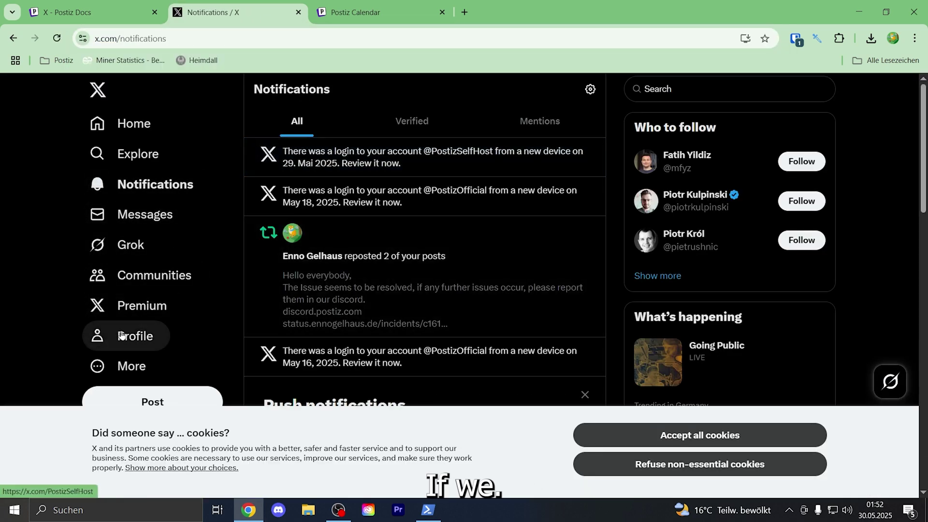
click(145, 329)
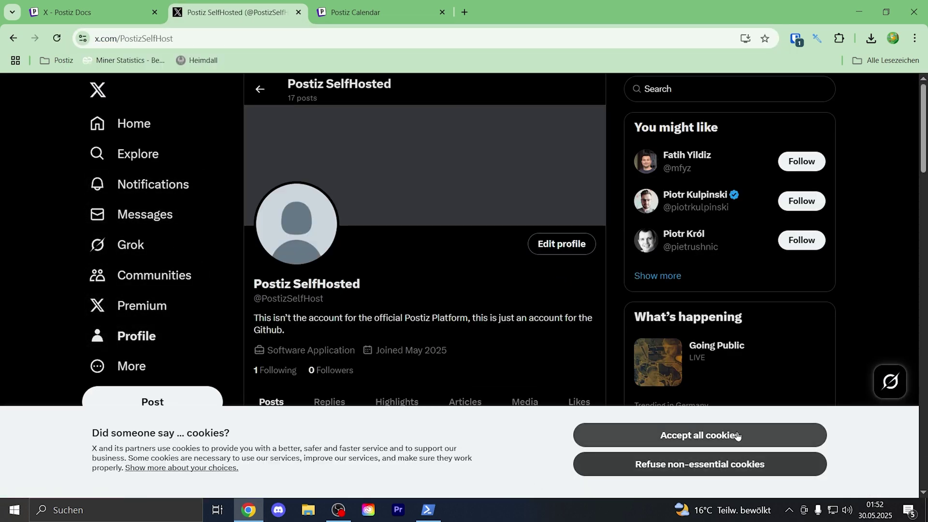
click(731, 435)
scroll(494, 342, down, 1)
scroll(493, 342, down, 8)
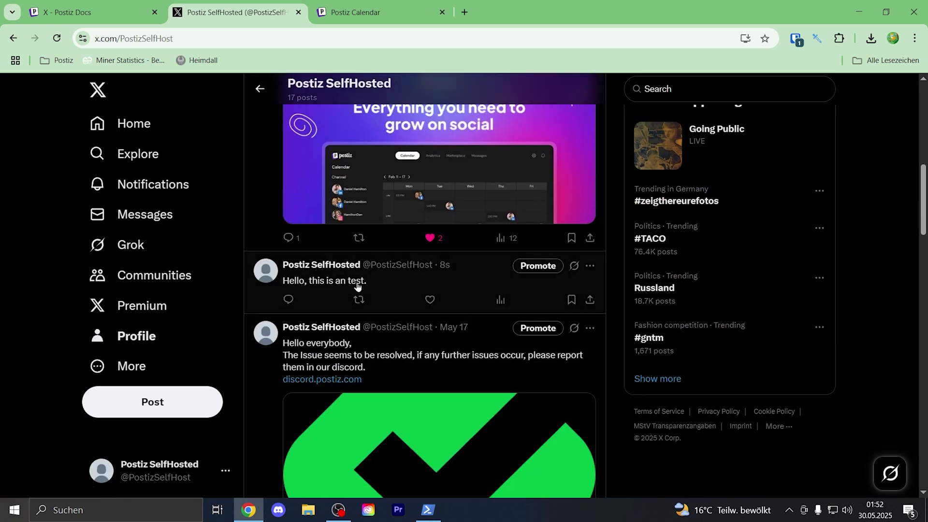
drag(405, 283, 271, 279)
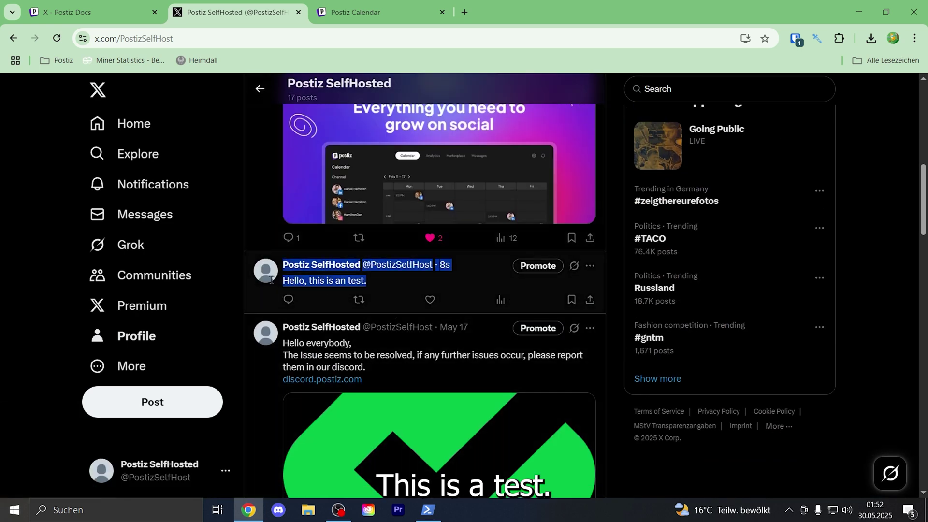
click(589, 265)
click(439, 274)
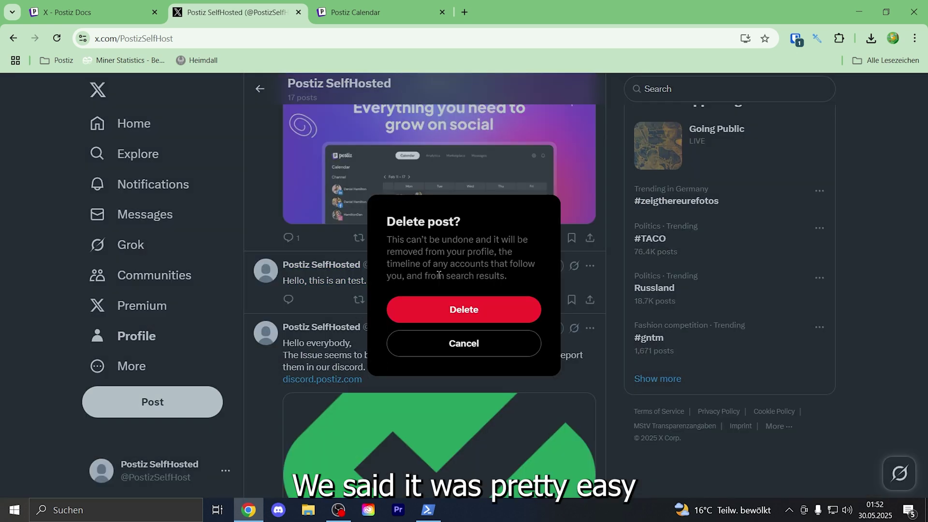
- Confirm deleting the test post on X and go back to the Postiz calendar
click(494, 316)
click(382, 15)
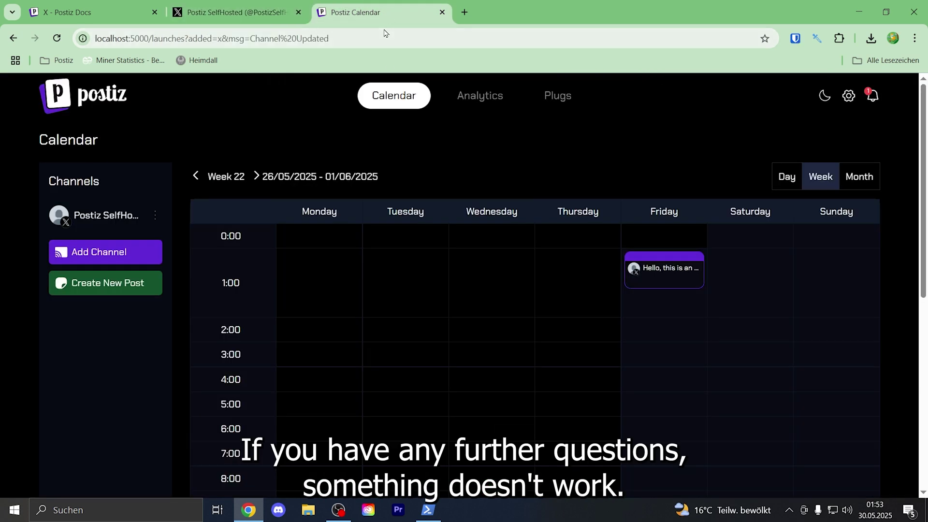